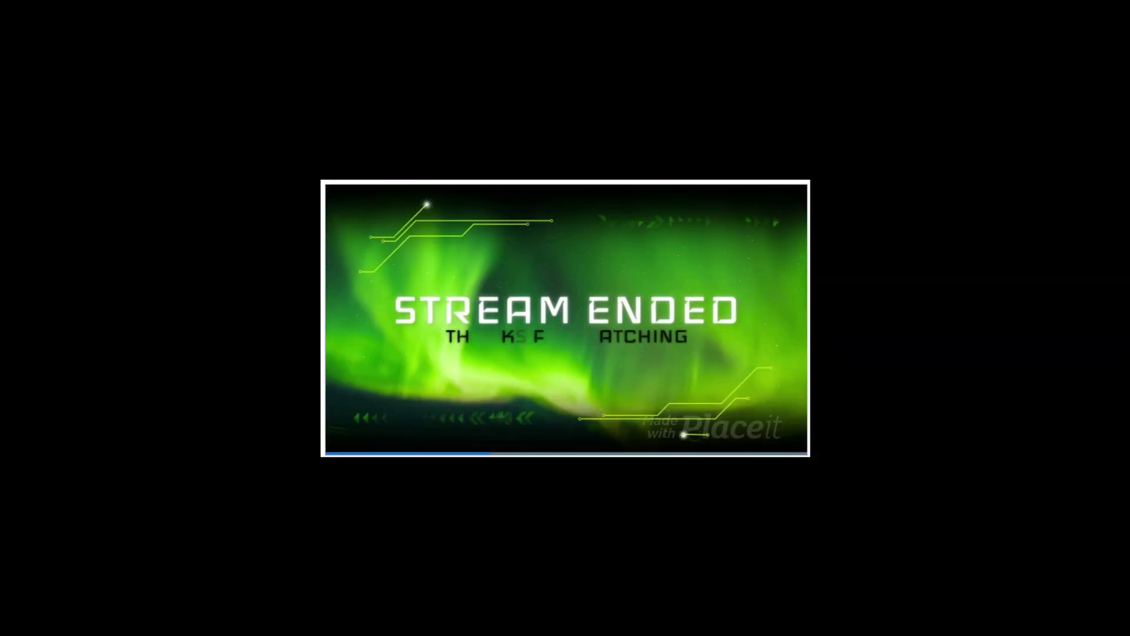
Scroll through every section of the Placeit homepage, then return to the top with the logo
{"action": "scroll", "coordinate": [1120, 323], "scroll_direction": "down", "scroll_amount": 5}
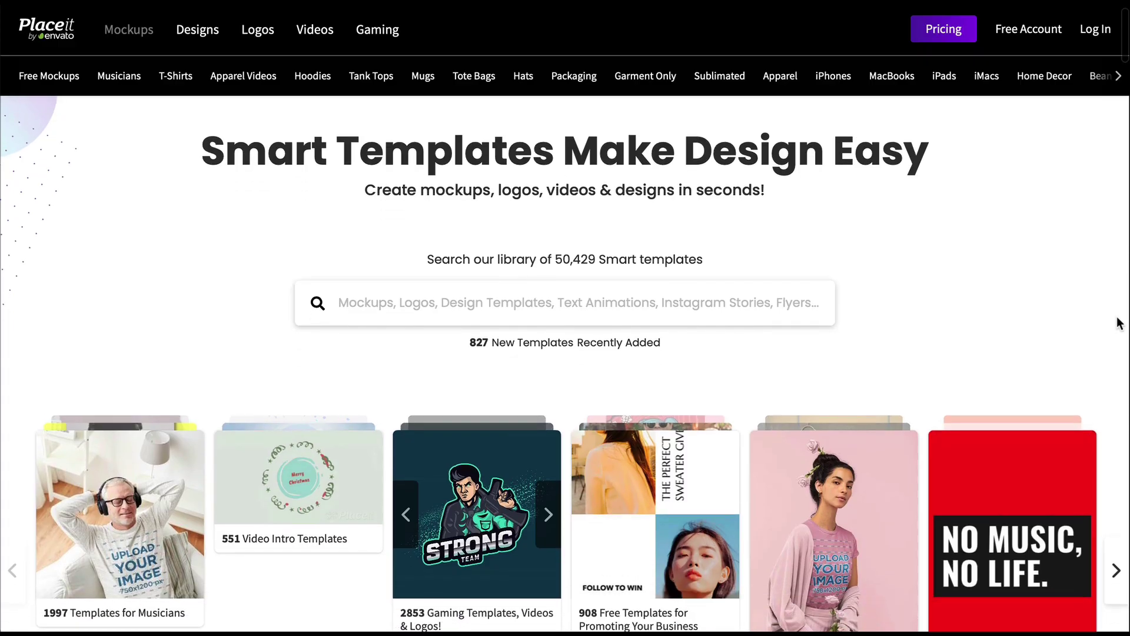
{"action": "scroll", "coordinate": [1120, 323], "scroll_direction": "down", "scroll_amount": 4}
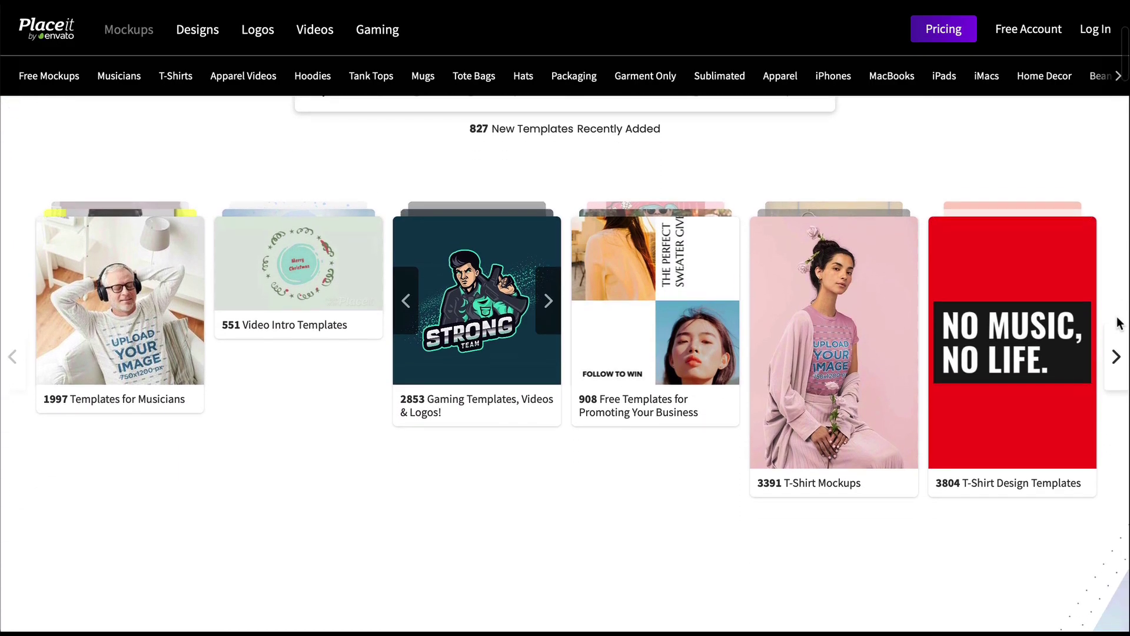
{"action": "scroll", "coordinate": [1120, 323], "scroll_direction": "down", "scroll_amount": 6}
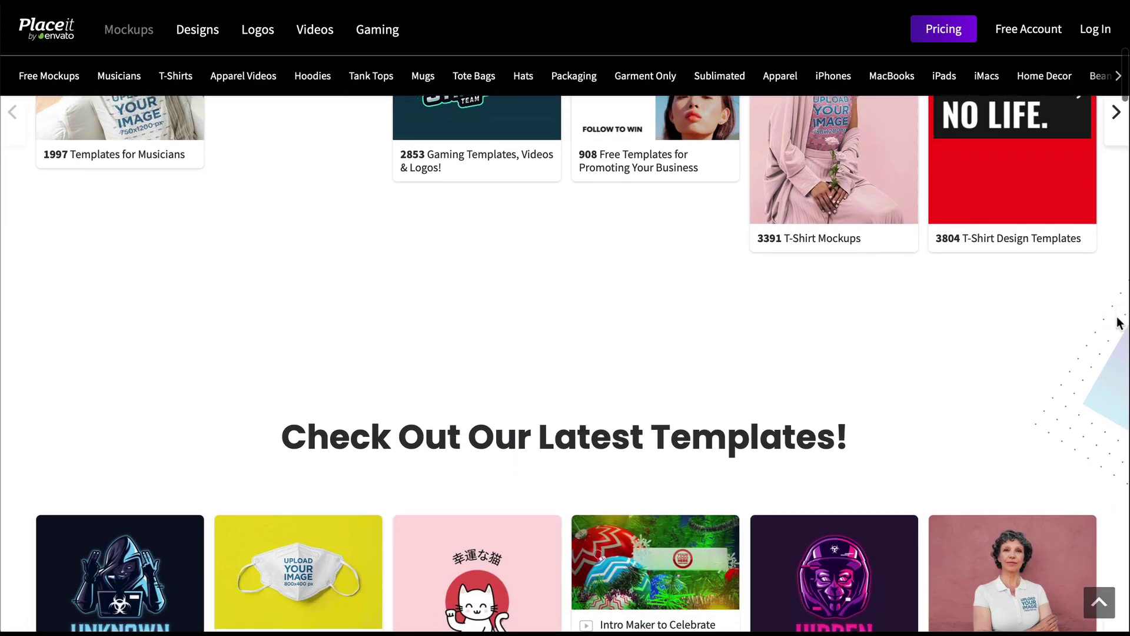
{"action": "scroll", "coordinate": [1120, 323], "scroll_direction": "down", "scroll_amount": 7}
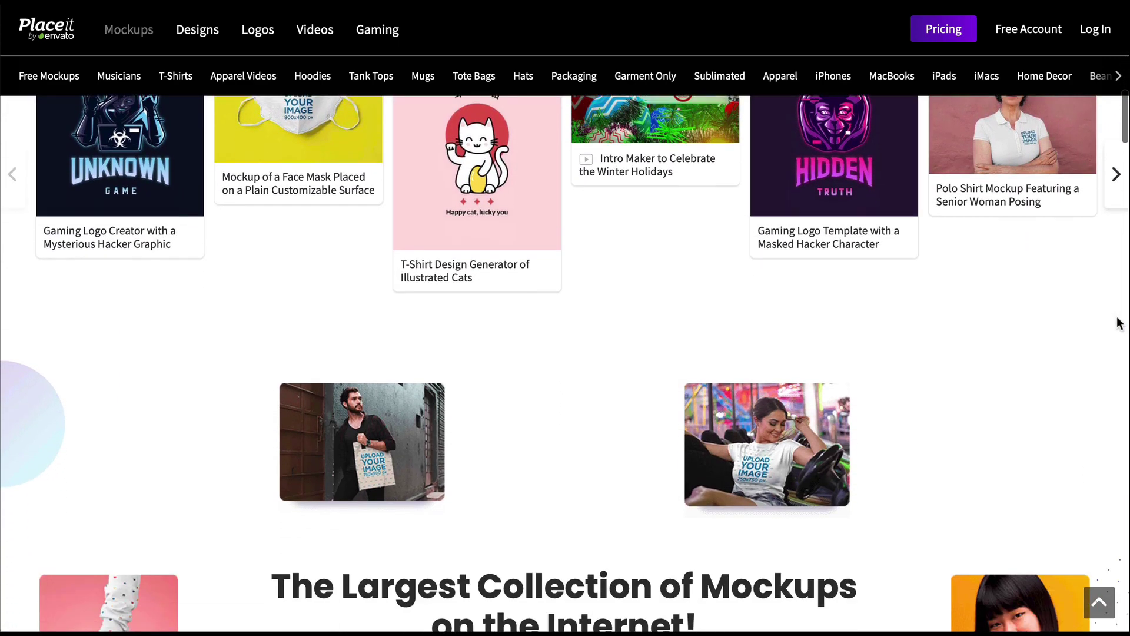
{"action": "scroll", "coordinate": [1120, 323], "scroll_direction": "down", "scroll_amount": 8}
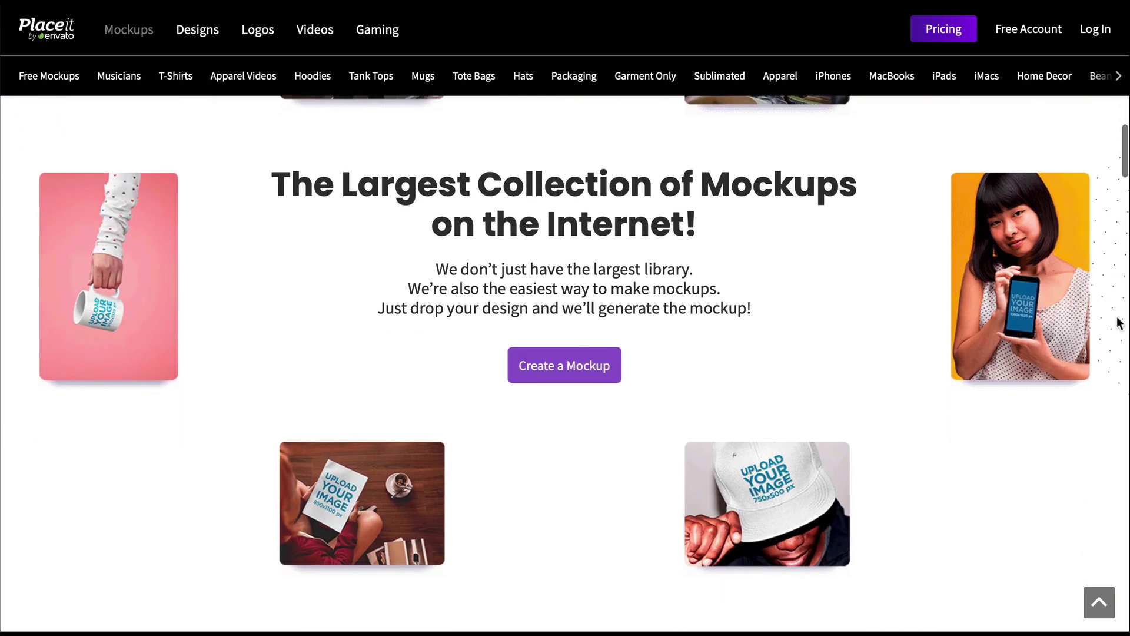
{"action": "scroll", "coordinate": [1120, 323], "scroll_direction": "down", "scroll_amount": 10}
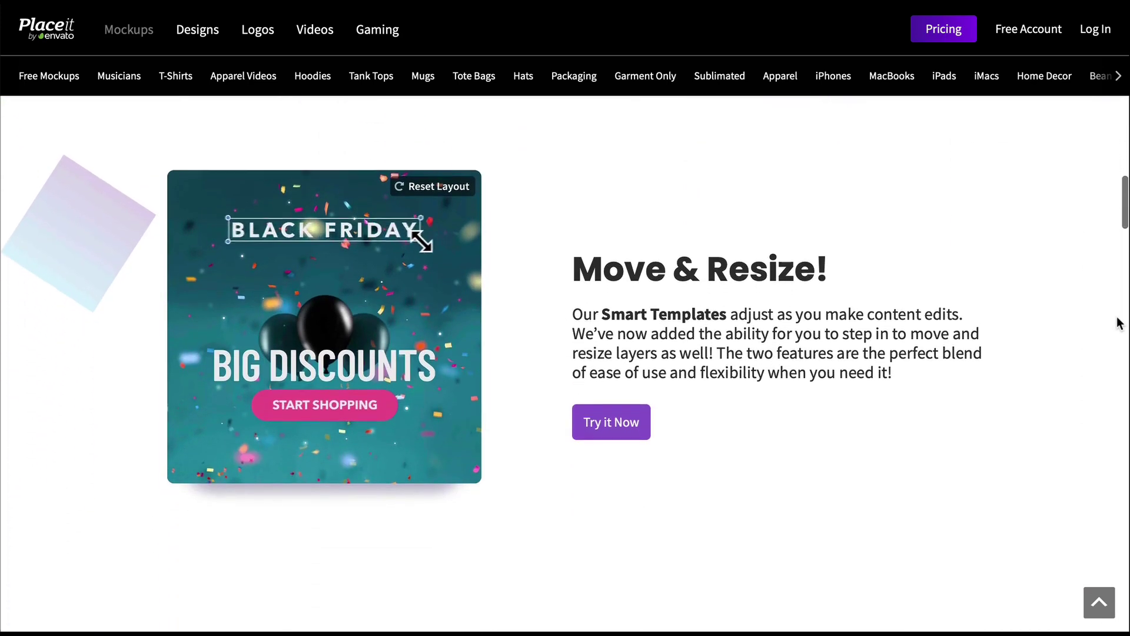
{"action": "scroll", "coordinate": [1120, 323], "scroll_direction": "down", "scroll_amount": 10}
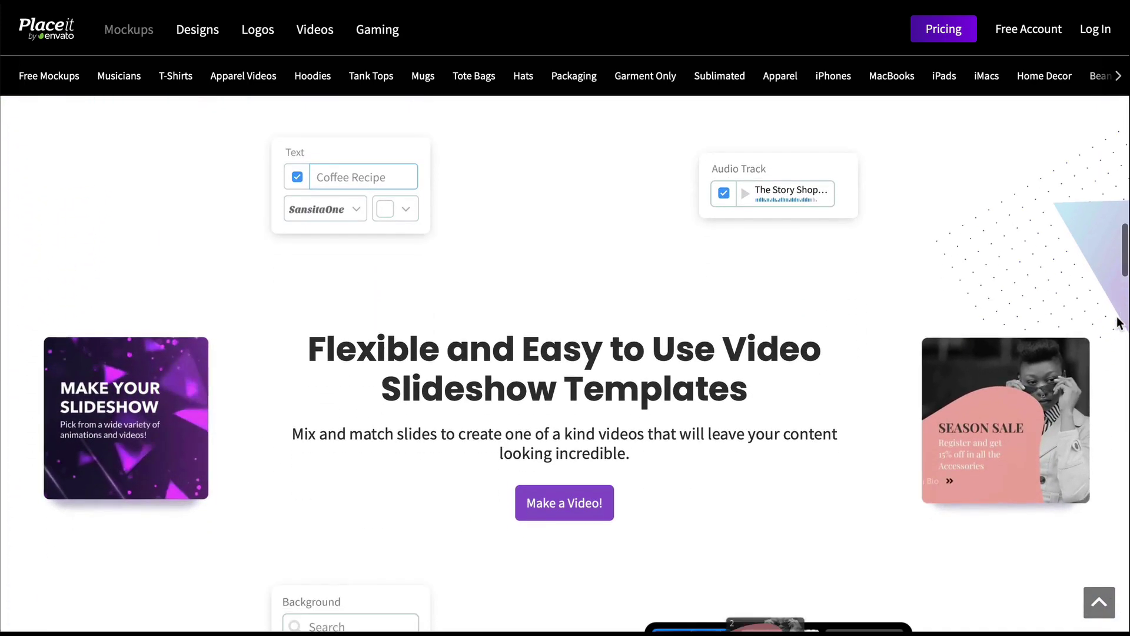
{"action": "scroll", "coordinate": [1120, 323], "scroll_direction": "down", "scroll_amount": 9}
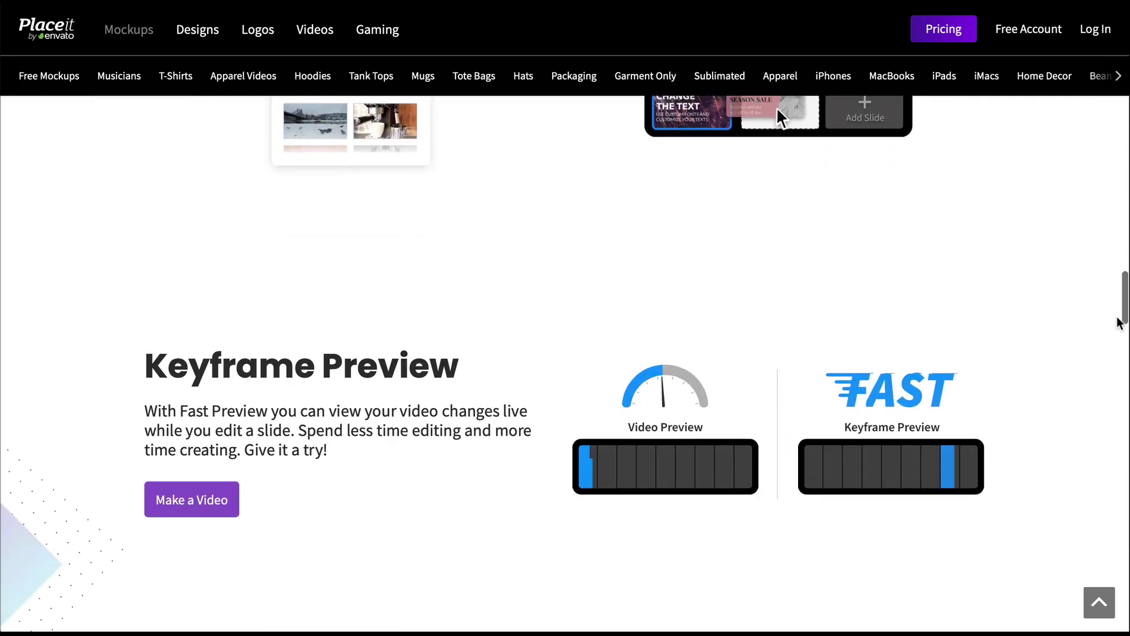
{"action": "scroll", "coordinate": [1120, 323], "scroll_direction": "down", "scroll_amount": 9}
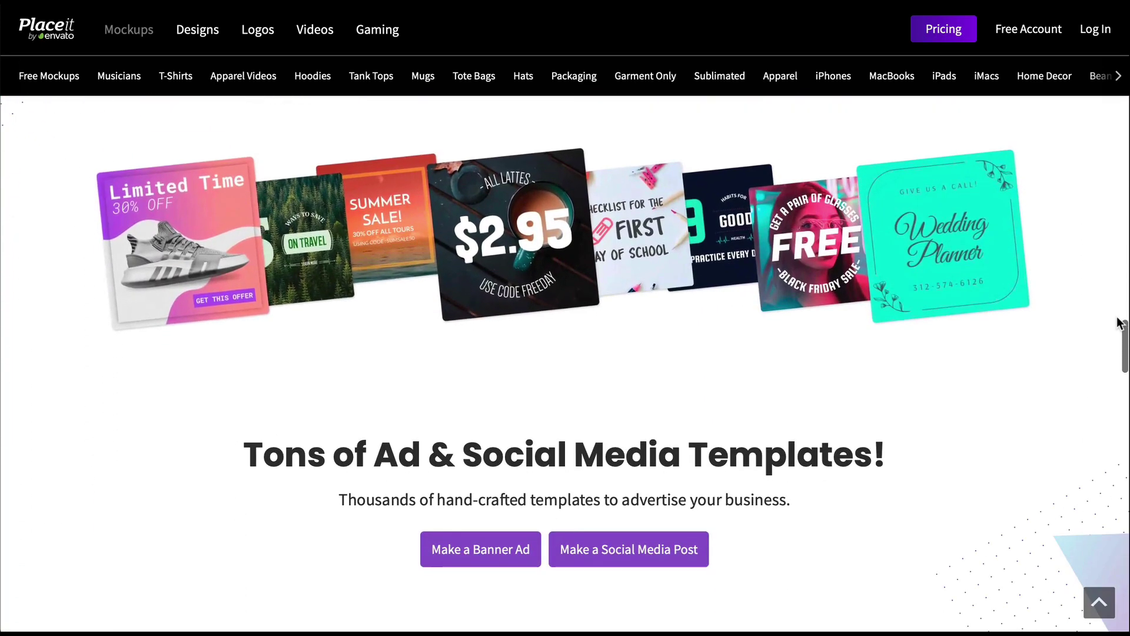
{"action": "scroll", "coordinate": [1120, 323], "scroll_direction": "down", "scroll_amount": 11}
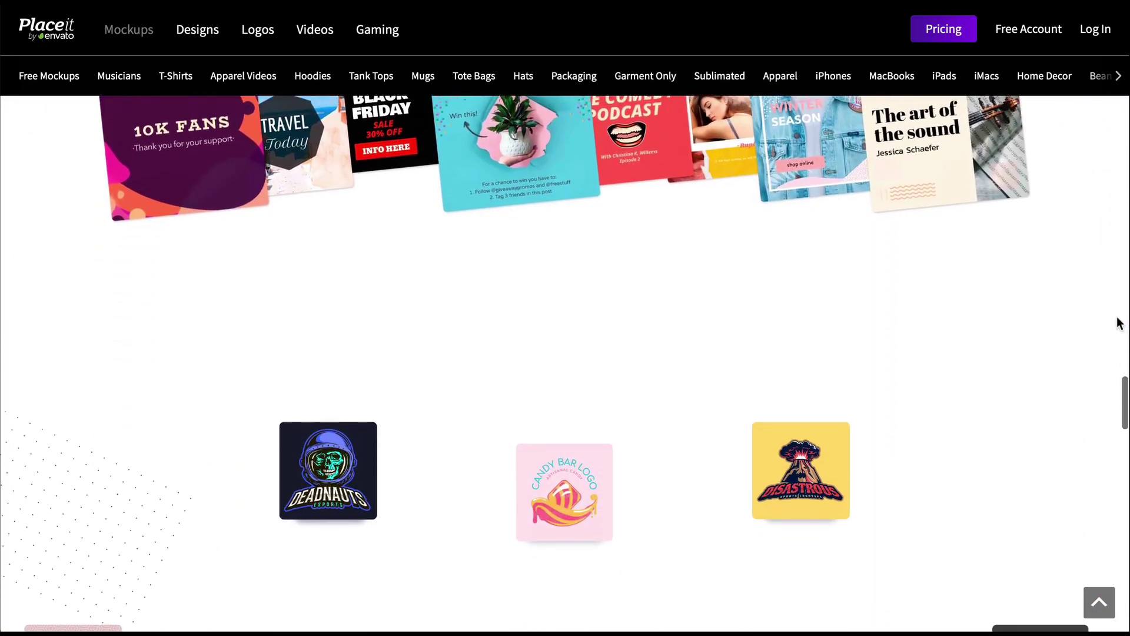
{"action": "scroll", "coordinate": [1120, 324], "scroll_direction": "down", "scroll_amount": 13}
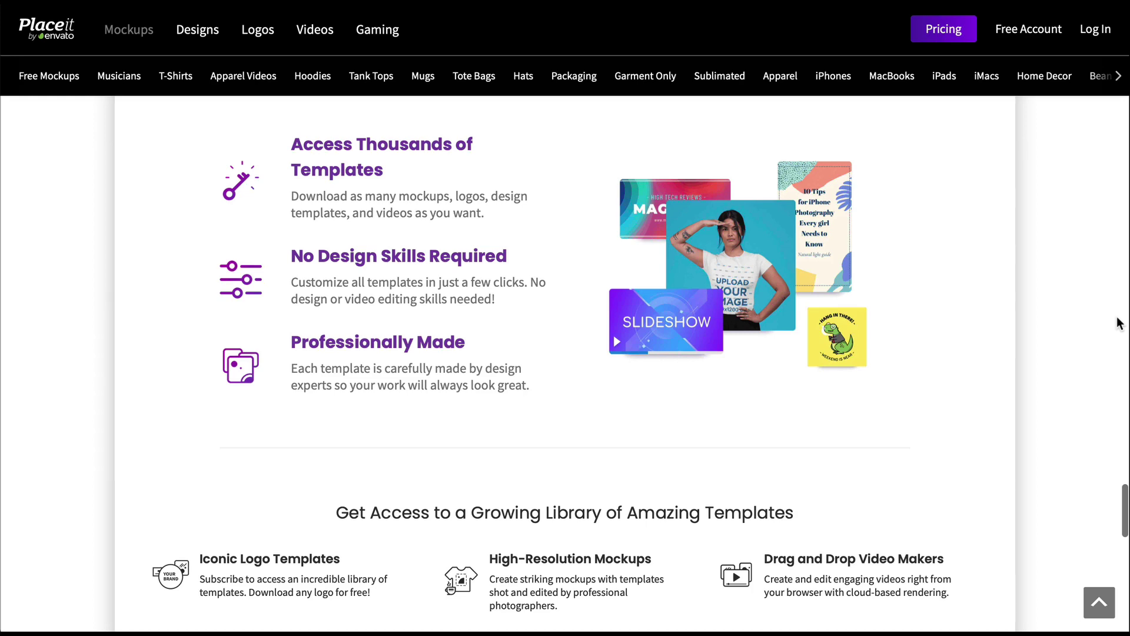
{"action": "left_click", "coordinate": [57, 46]}
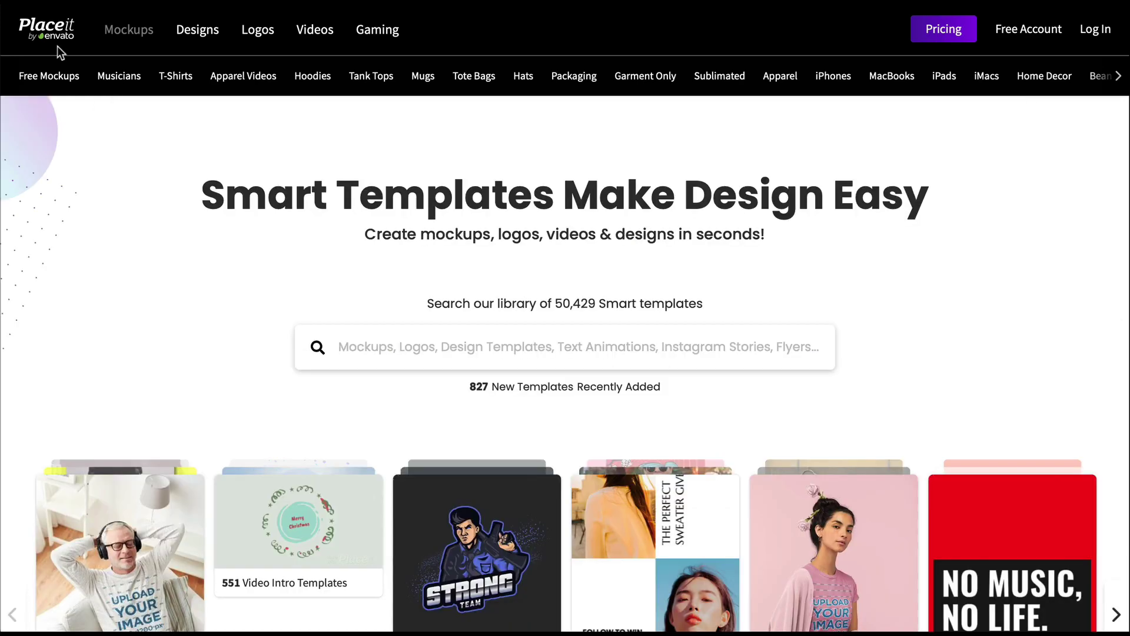
Browse the Mockups section, then the Designs section
{"action": "left_click", "coordinate": [129, 39]}
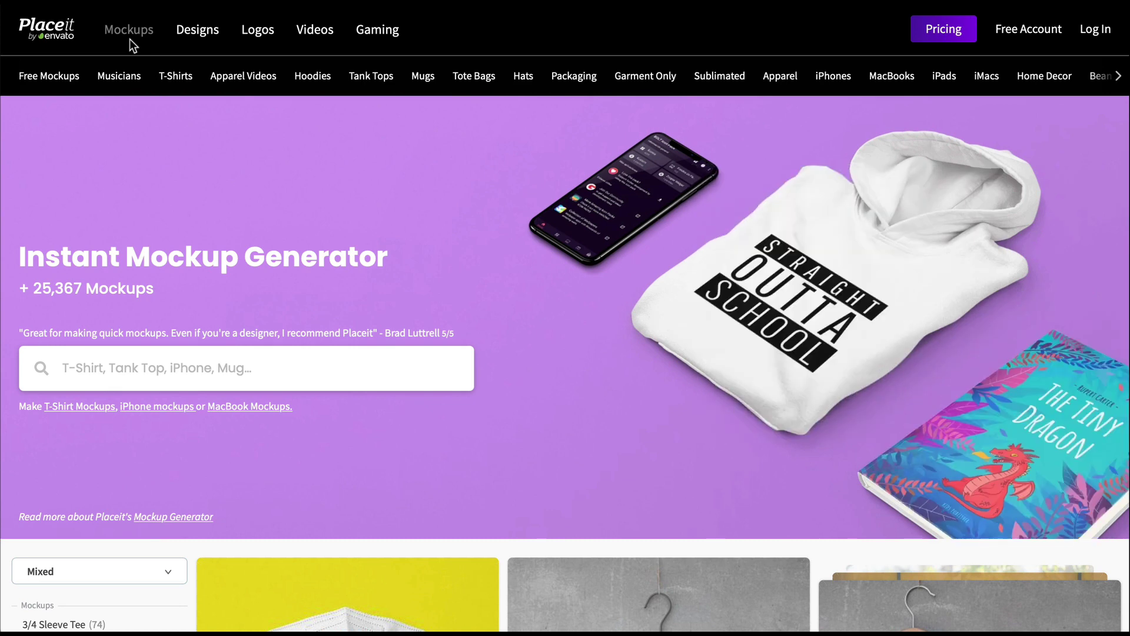
{"action": "left_click", "coordinate": [192, 39]}
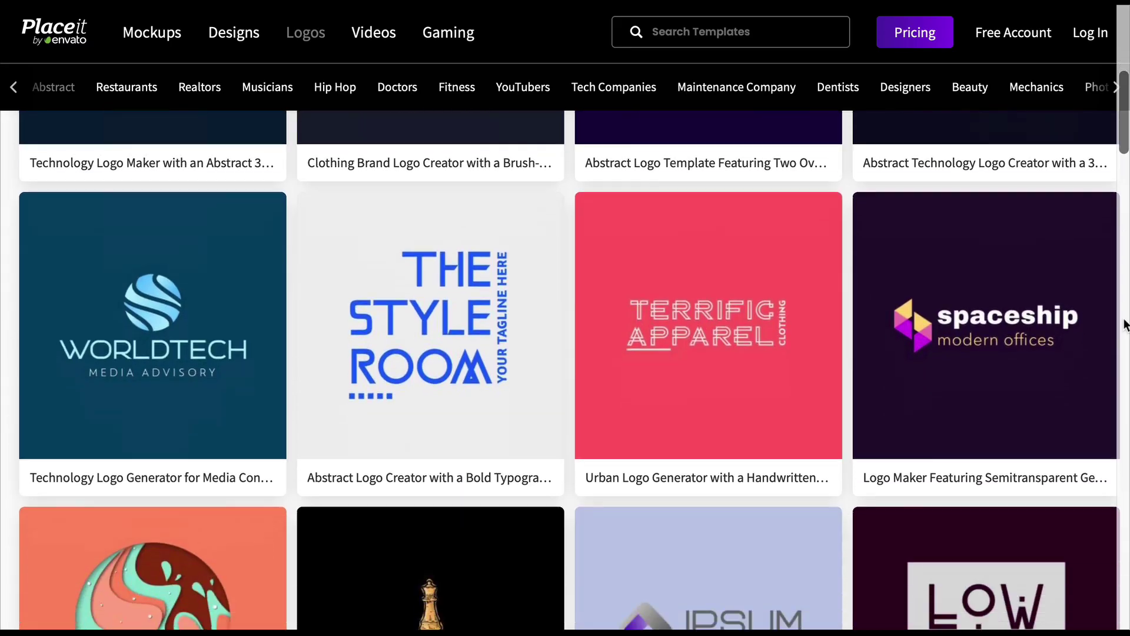
{"action": "scroll", "coordinate": [1123, 323], "scroll_direction": "down", "scroll_amount": 3}
{"action": "scroll", "coordinate": [1125, 324], "scroll_direction": "down", "scroll_amount": 12}
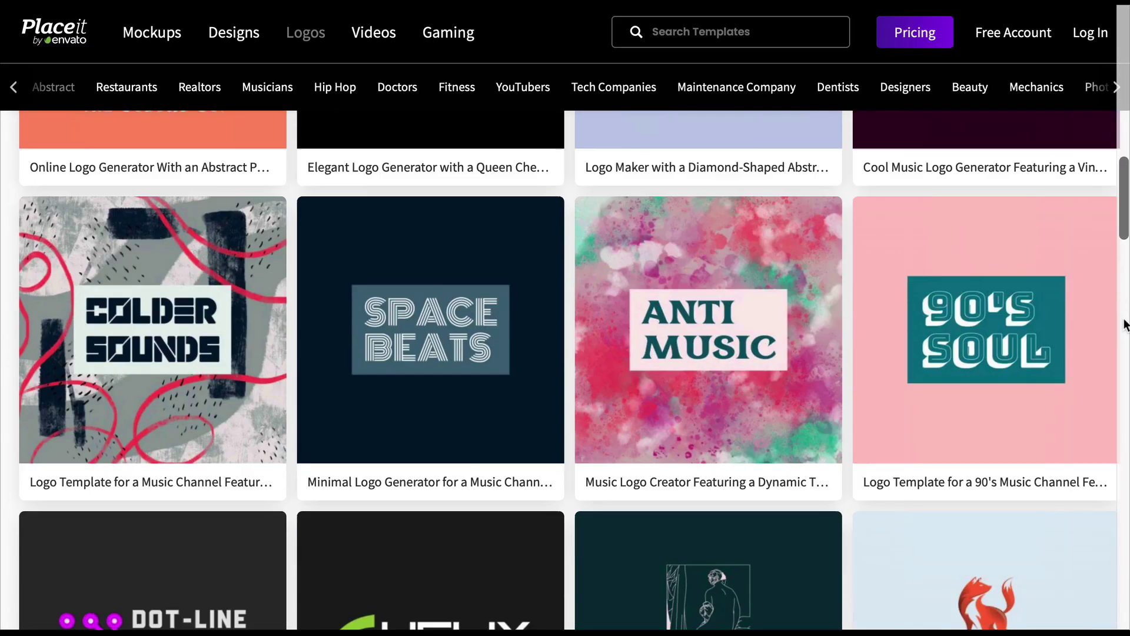
Open the Videos section and scroll through its templates
{"action": "left_click", "coordinate": [373, 33]}
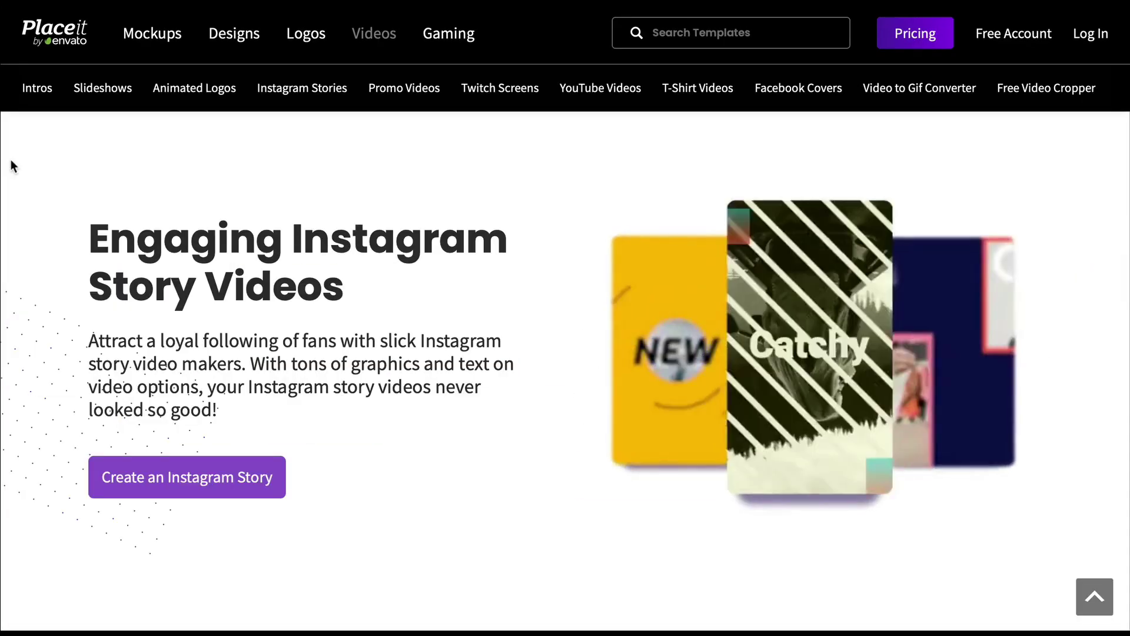
{"action": "scroll", "coordinate": [11, 164], "scroll_direction": "down", "scroll_amount": 5}
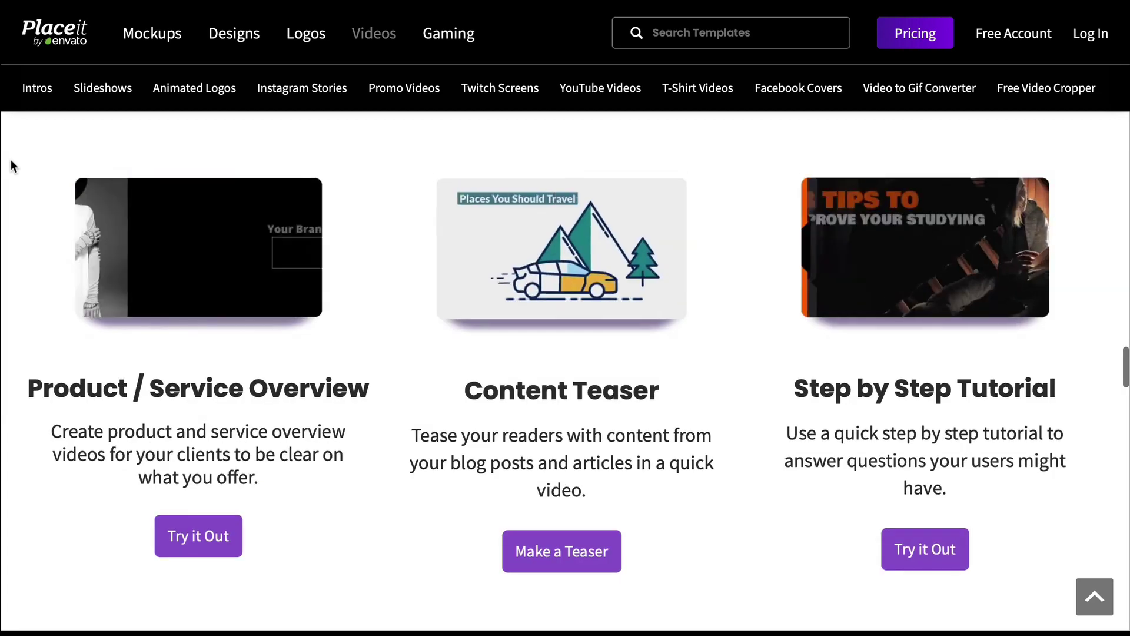
{"action": "scroll", "coordinate": [15, 603], "scroll_direction": "down", "scroll_amount": 5}
{"action": "scroll", "coordinate": [15, 603], "scroll_direction": "down", "scroll_amount": 5}
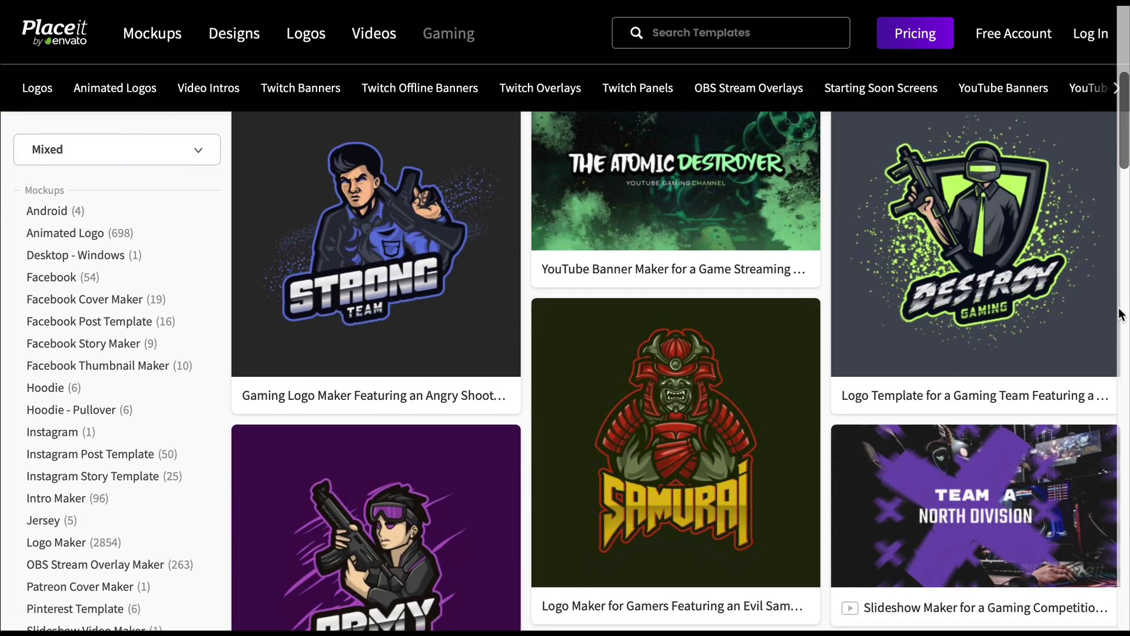
{"action": "scroll", "coordinate": [1117, 315], "scroll_direction": "down", "scroll_amount": 9}
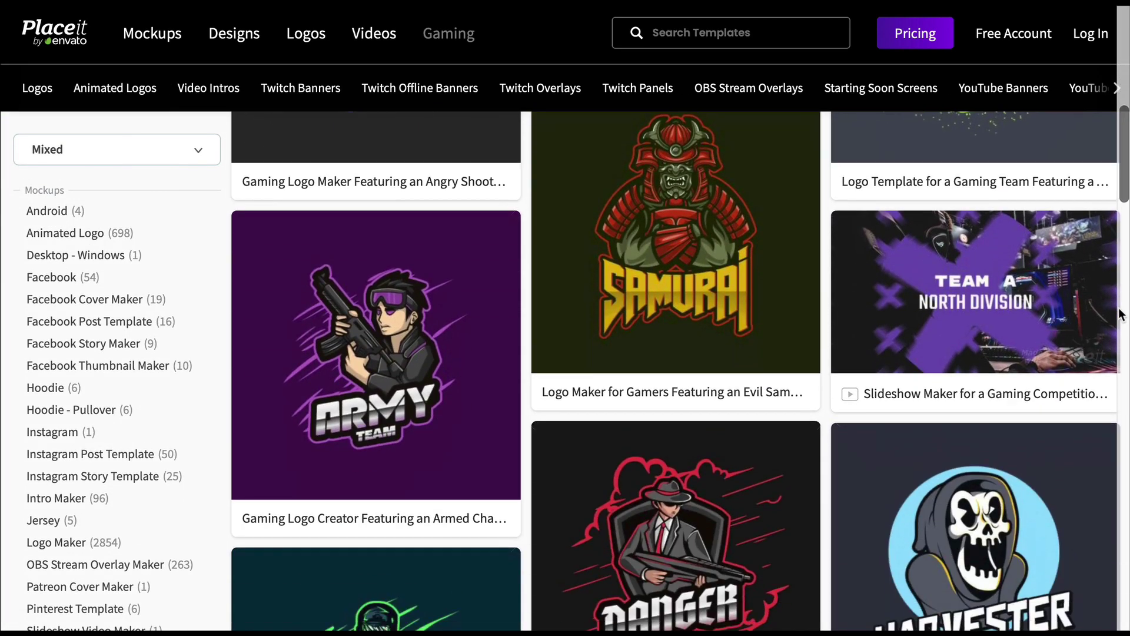
{"action": "scroll", "coordinate": [1120, 315], "scroll_direction": "down", "scroll_amount": 15}
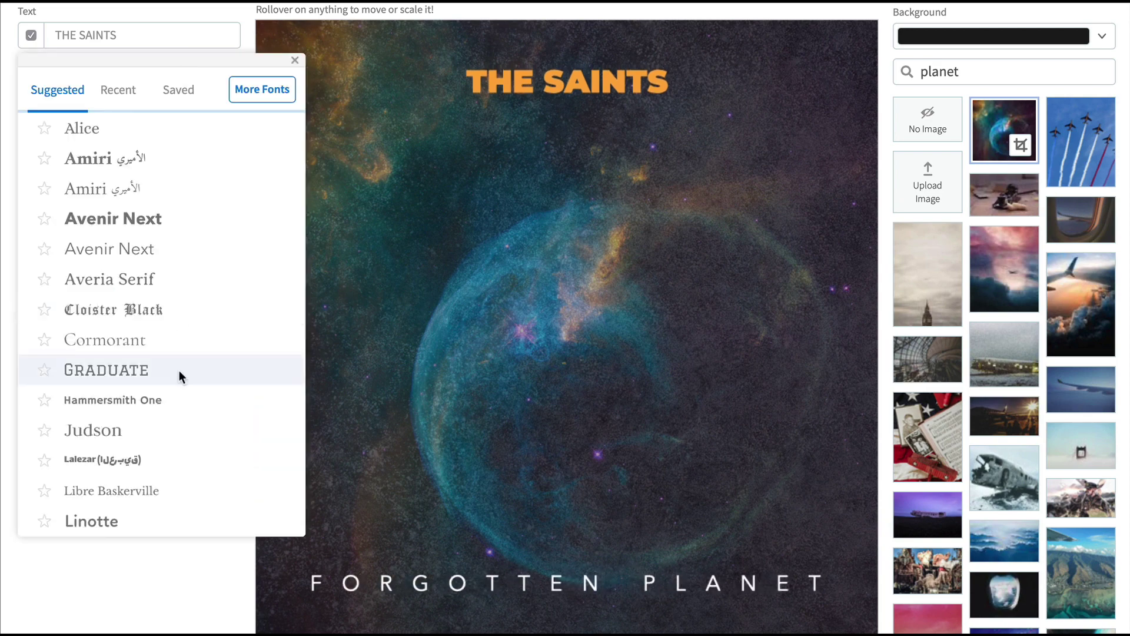
Keep Avenir Next as the FORGOTTEN PLANET font and make that text orange
{"action": "scroll", "coordinate": [181, 373], "scroll_direction": "down", "scroll_amount": 5}
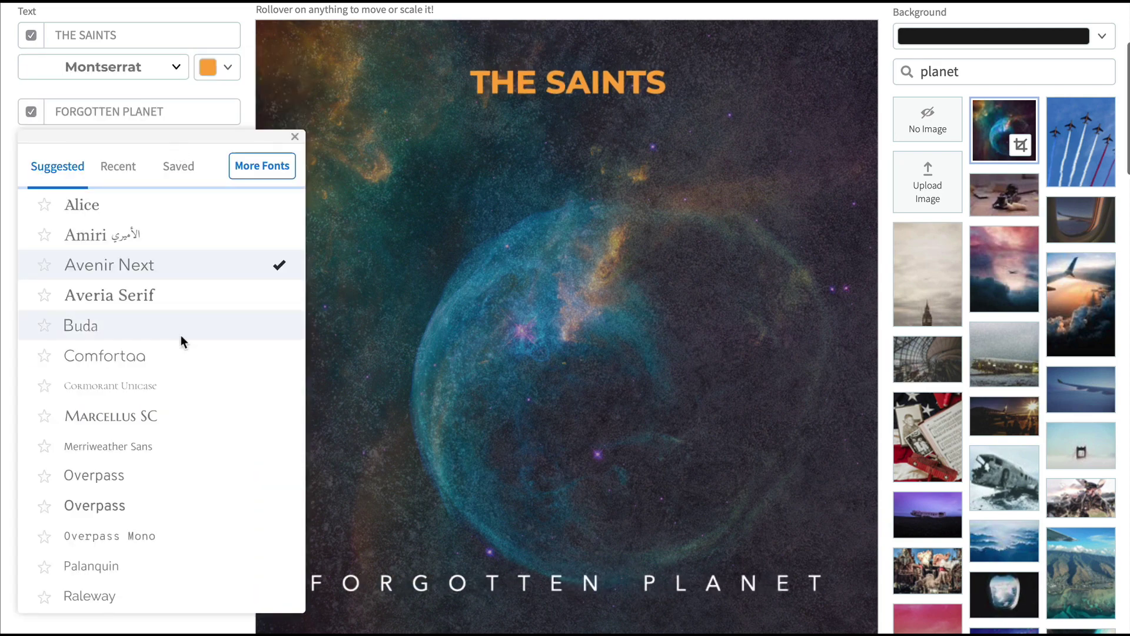
{"action": "left_click", "coordinate": [177, 322]}
{"action": "left_click", "coordinate": [170, 268]}
{"action": "left_click", "coordinate": [228, 144]}
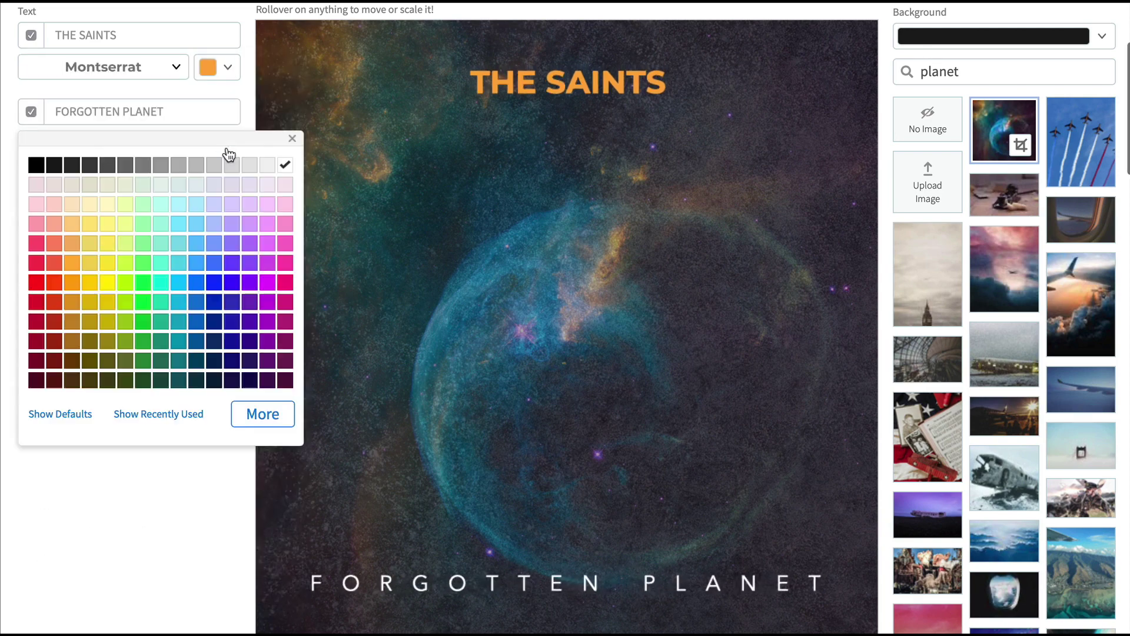
{"action": "left_click", "coordinate": [217, 66]}
Make THE SAINTS title teal
{"action": "left_click", "coordinate": [214, 88]}
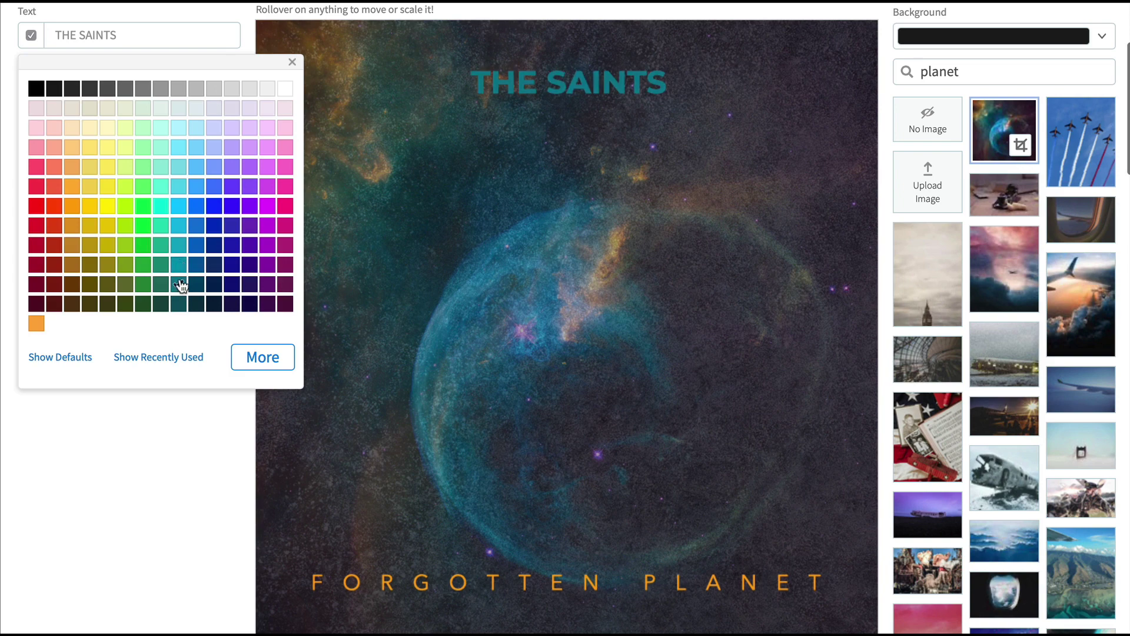
{"action": "left_click", "coordinate": [175, 490]}
{"action": "scroll", "coordinate": [487, 70], "scroll_direction": "down", "scroll_amount": 1}
{"action": "mouse_move", "coordinate": [487, 70]}
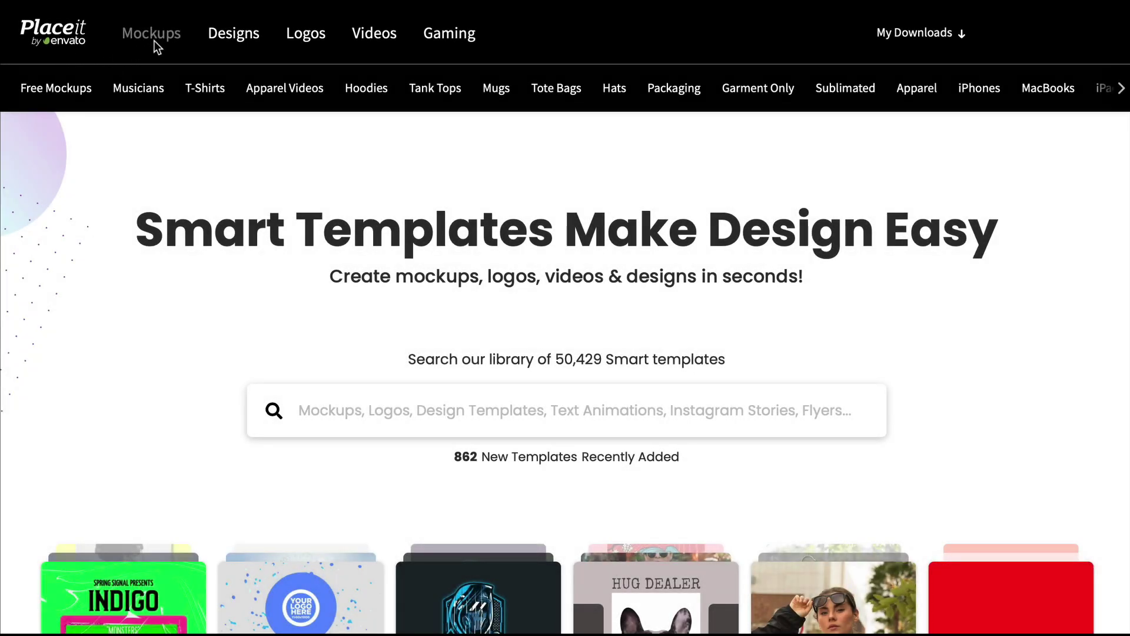
Open the free designs and mockups page and scroll through the Free Mockups grid
{"action": "left_click", "coordinate": [71, 98]}
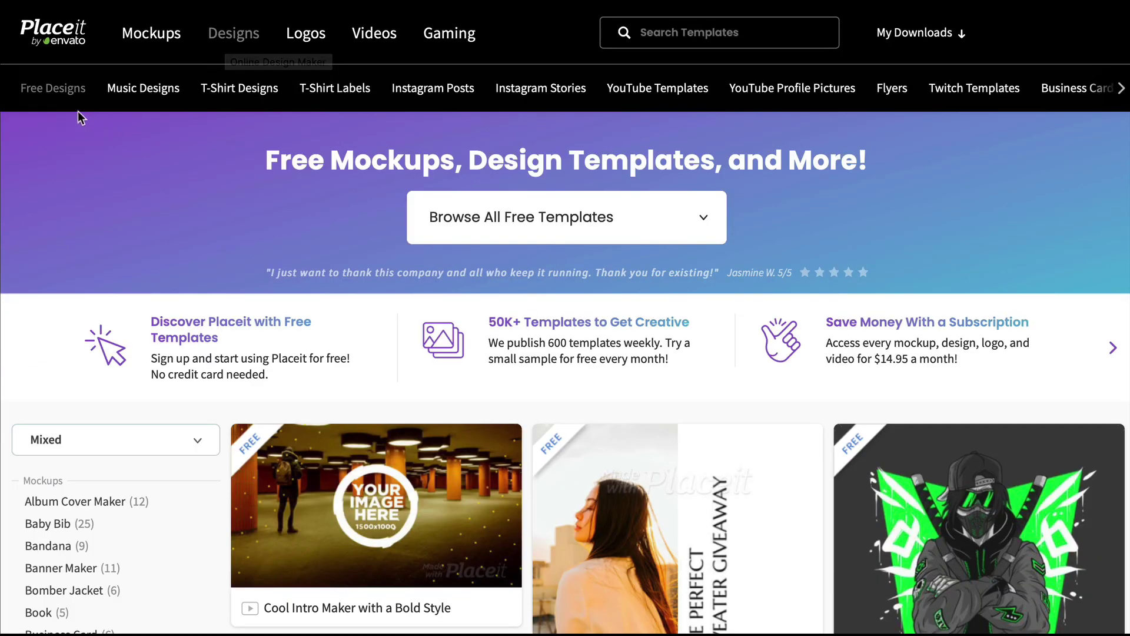
{"action": "scroll", "coordinate": [1125, 196], "scroll_direction": "down", "scroll_amount": 6}
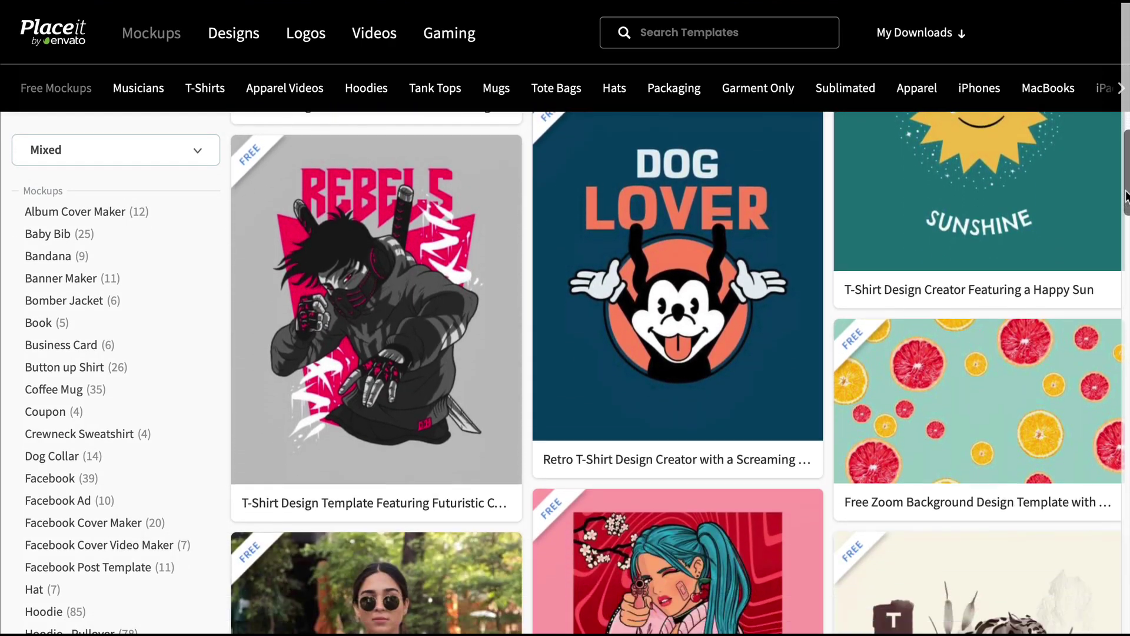
{"action": "scroll", "coordinate": [1125, 196], "scroll_direction": "down", "scroll_amount": 8}
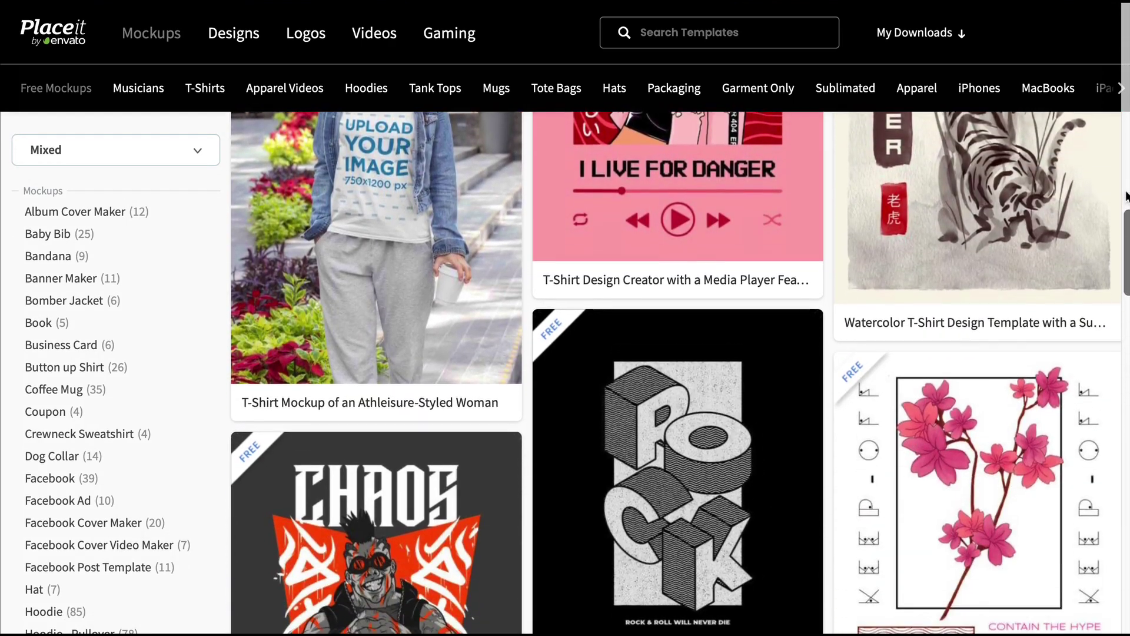
{"action": "scroll", "coordinate": [1125, 196], "scroll_direction": "down", "scroll_amount": 10}
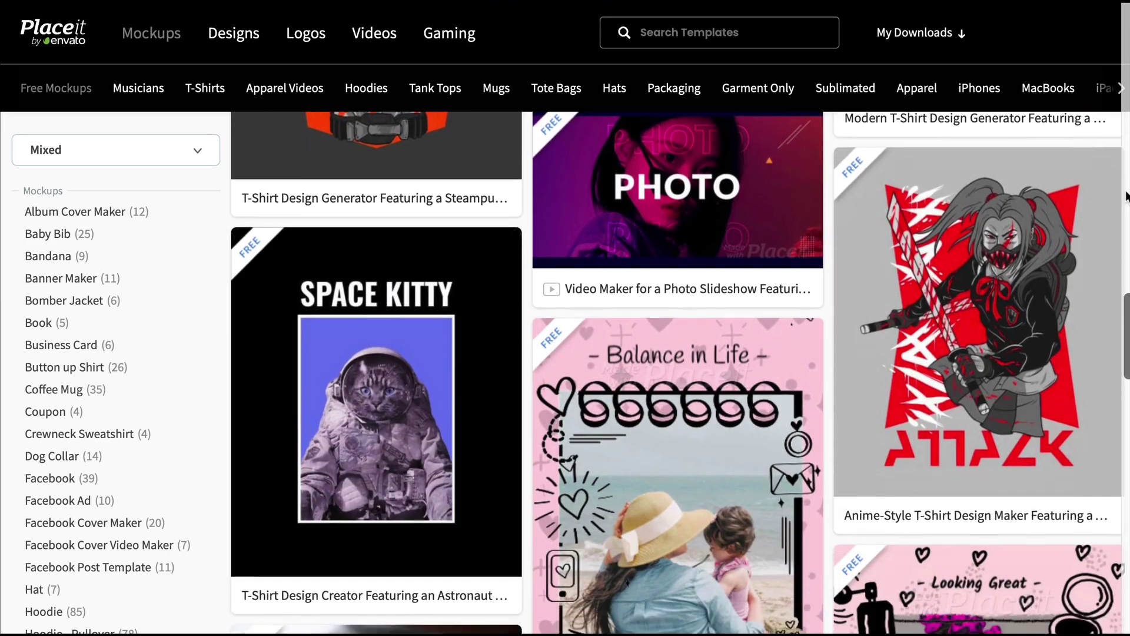
{"action": "scroll", "coordinate": [1126, 196], "scroll_direction": "down", "scroll_amount": 10}
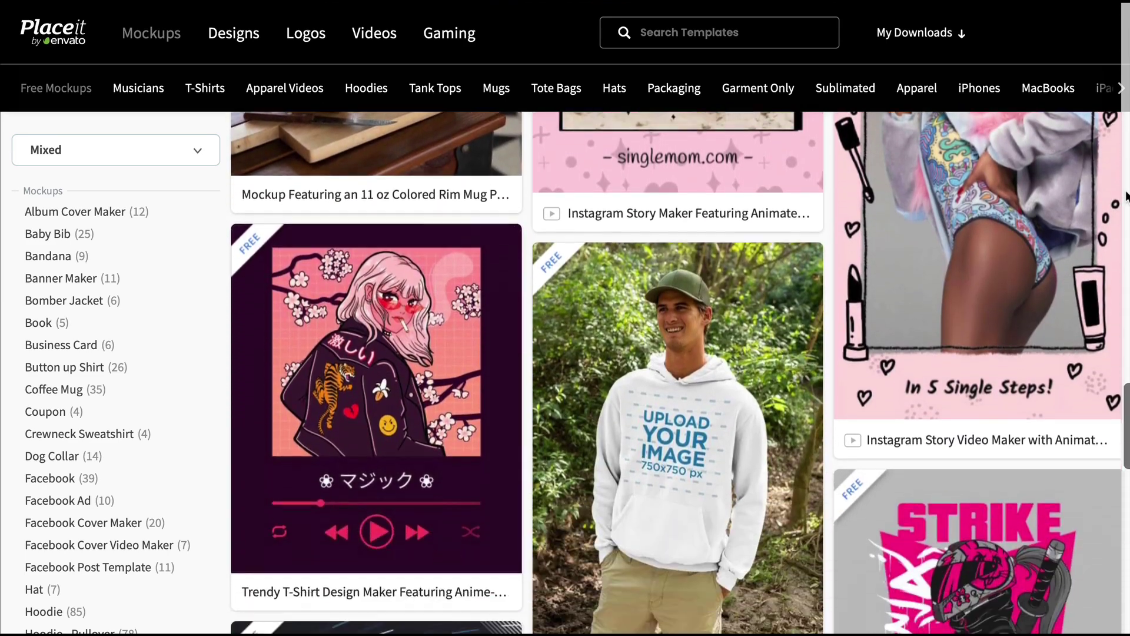
{"action": "scroll", "coordinate": [1126, 196], "scroll_direction": "down", "scroll_amount": 8}
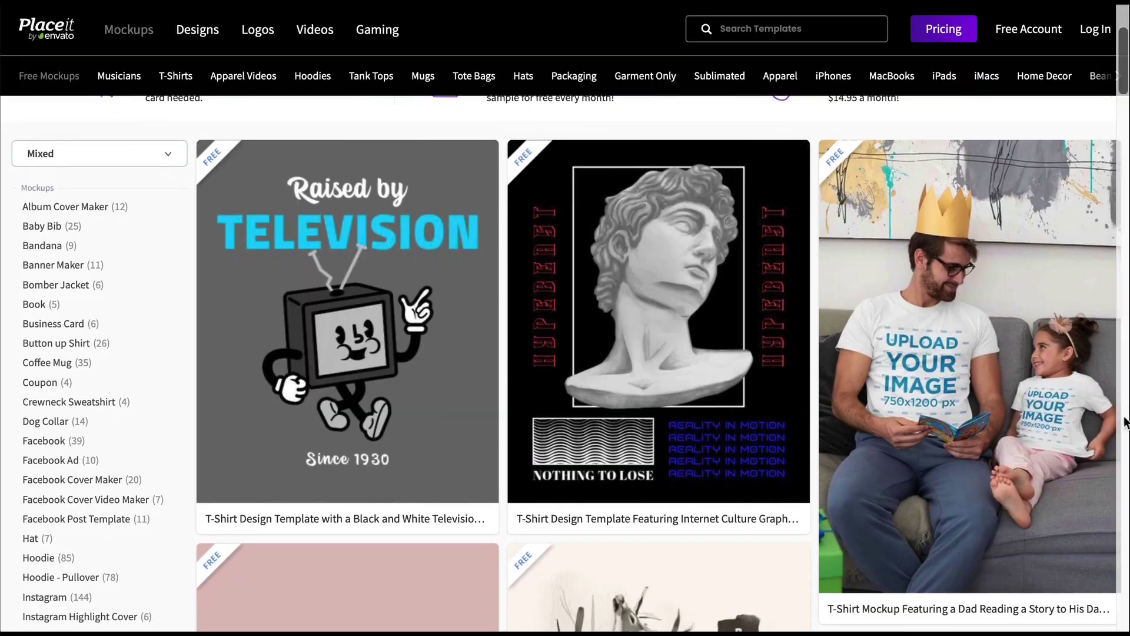
{"action": "scroll", "coordinate": [1125, 422], "scroll_direction": "down", "scroll_amount": 10}
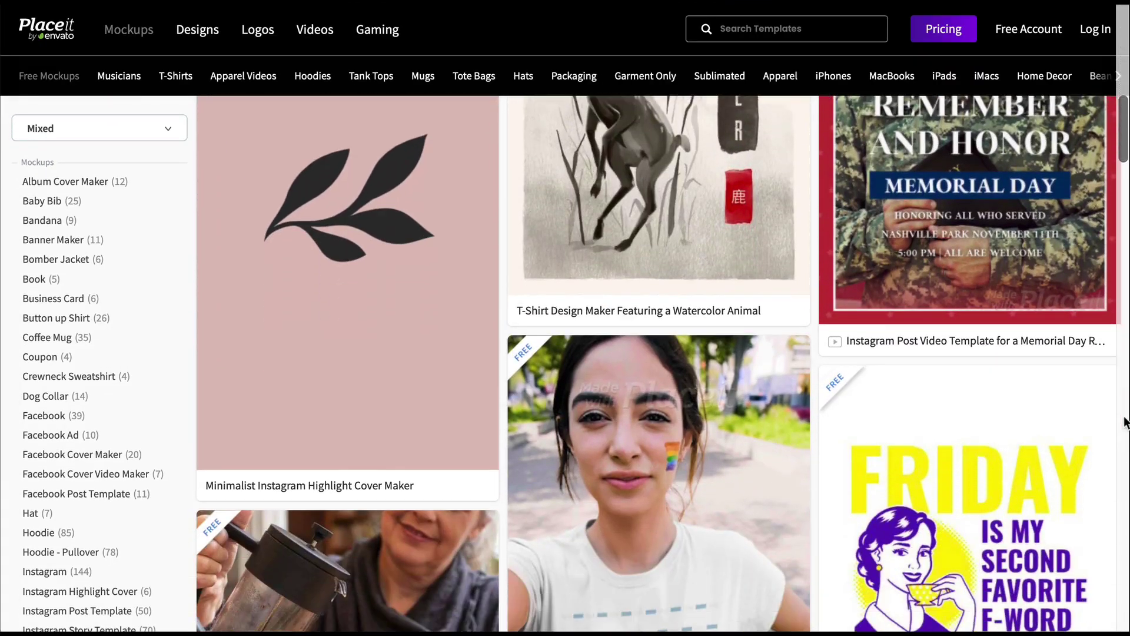
{"action": "scroll", "coordinate": [1125, 422], "scroll_direction": "down", "scroll_amount": 10}
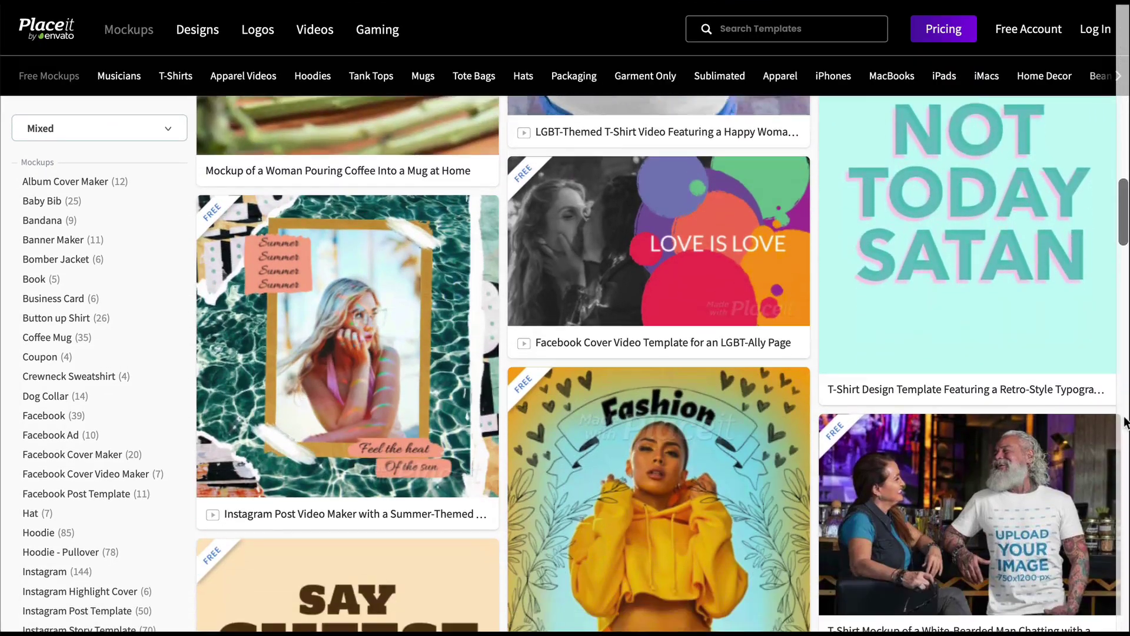
{"action": "scroll", "coordinate": [1125, 422], "scroll_direction": "down", "scroll_amount": 10}
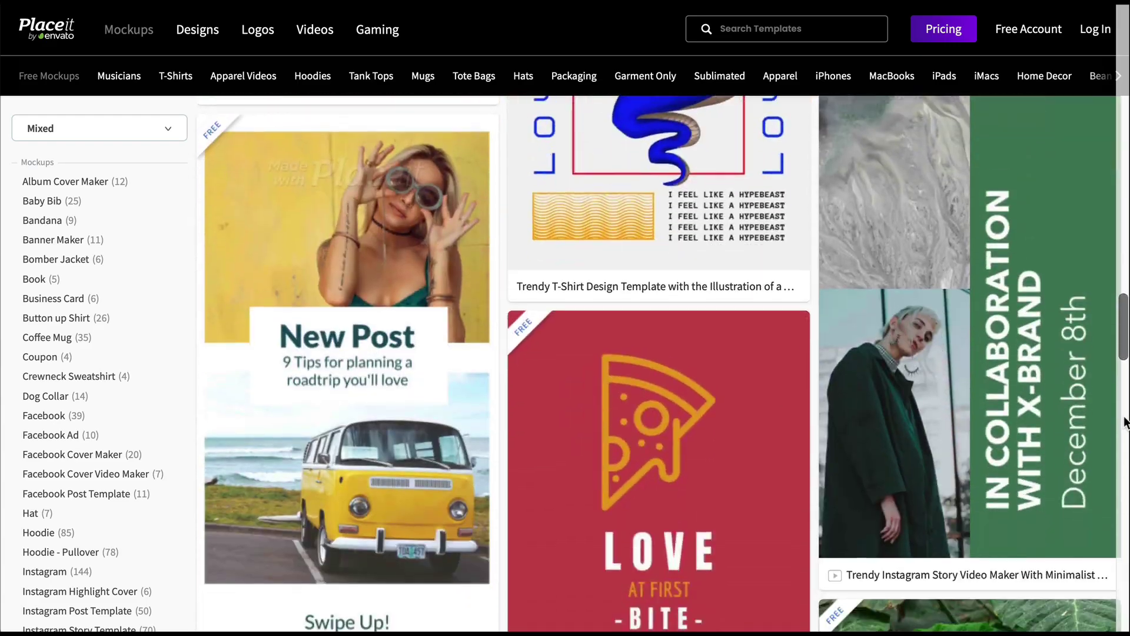
{"action": "scroll", "coordinate": [1125, 422], "scroll_direction": "down", "scroll_amount": 12}
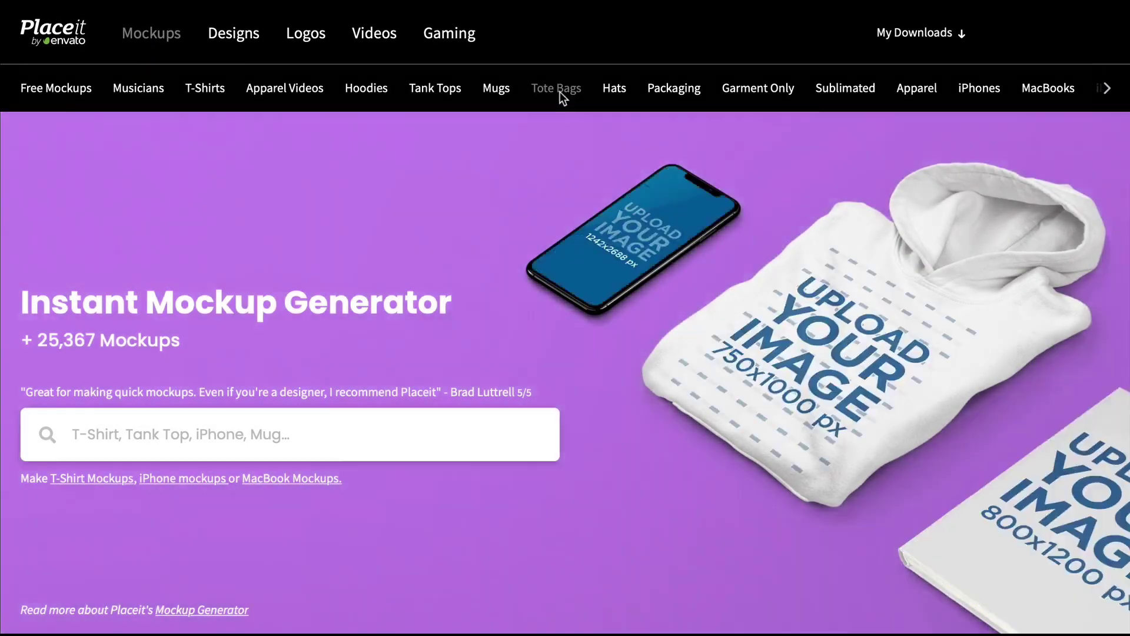
Search the Tote Bags mockup category for 'free'
{"action": "left_click", "coordinate": [560, 94]}
{"action": "scroll", "coordinate": [1112, 237], "scroll_direction": "down", "scroll_amount": 15}
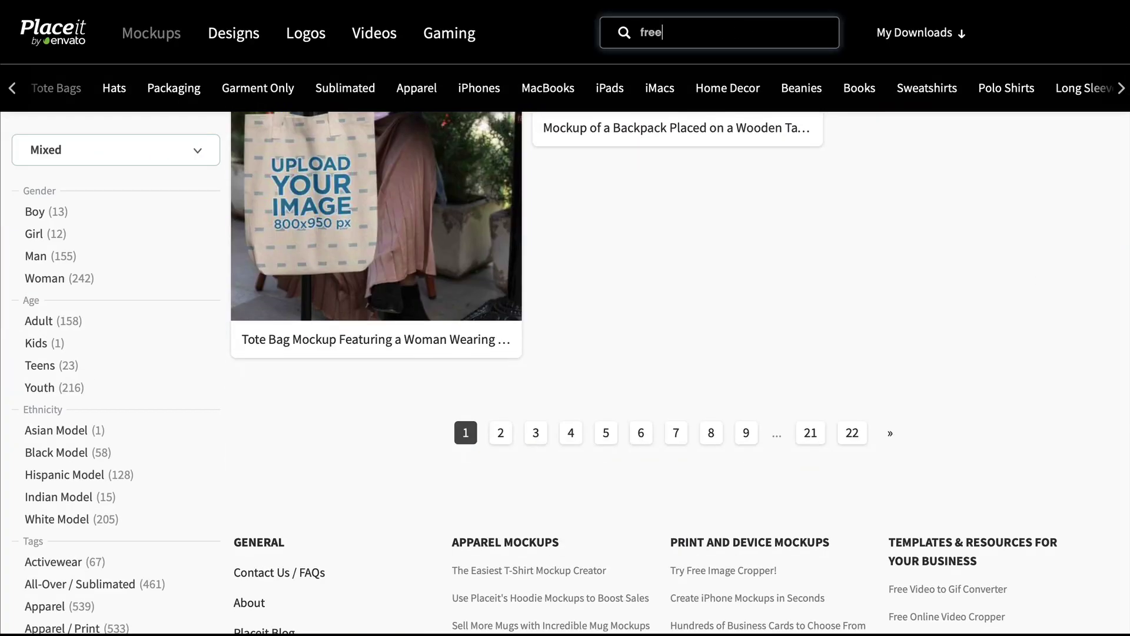
{"action": "type", "text": "free"}
{"action": "key", "text": "Return"}
Open the free tote bag mockup of the smiling woman in a hijab
{"action": "scroll", "coordinate": [1122, 340], "scroll_direction": "down", "scroll_amount": 3}
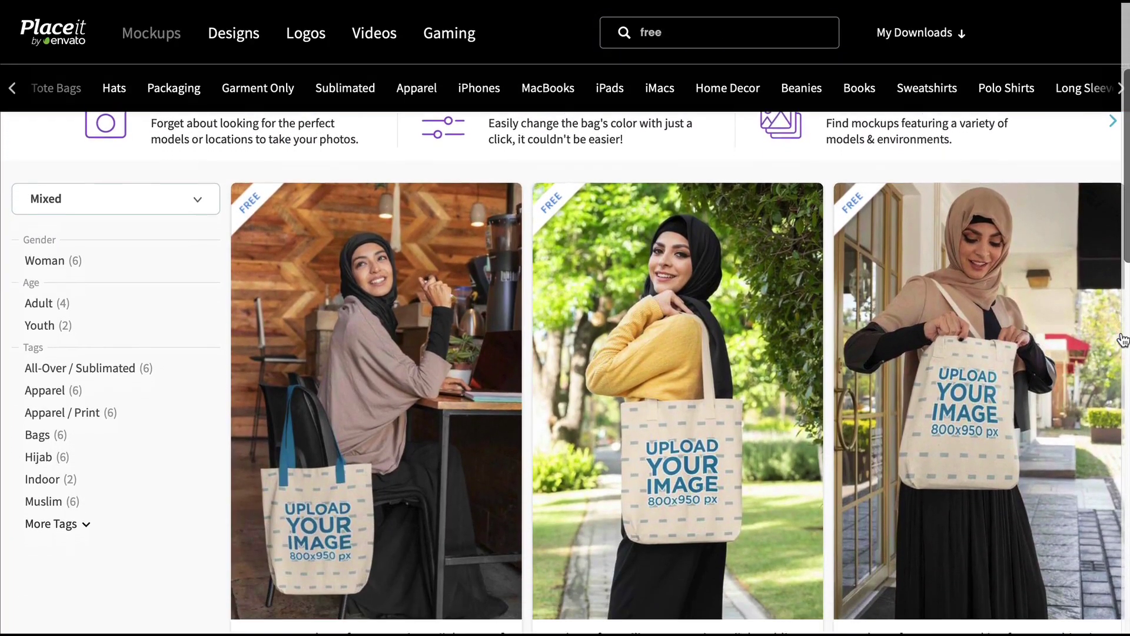
{"action": "scroll", "coordinate": [1122, 340], "scroll_direction": "down", "scroll_amount": 6}
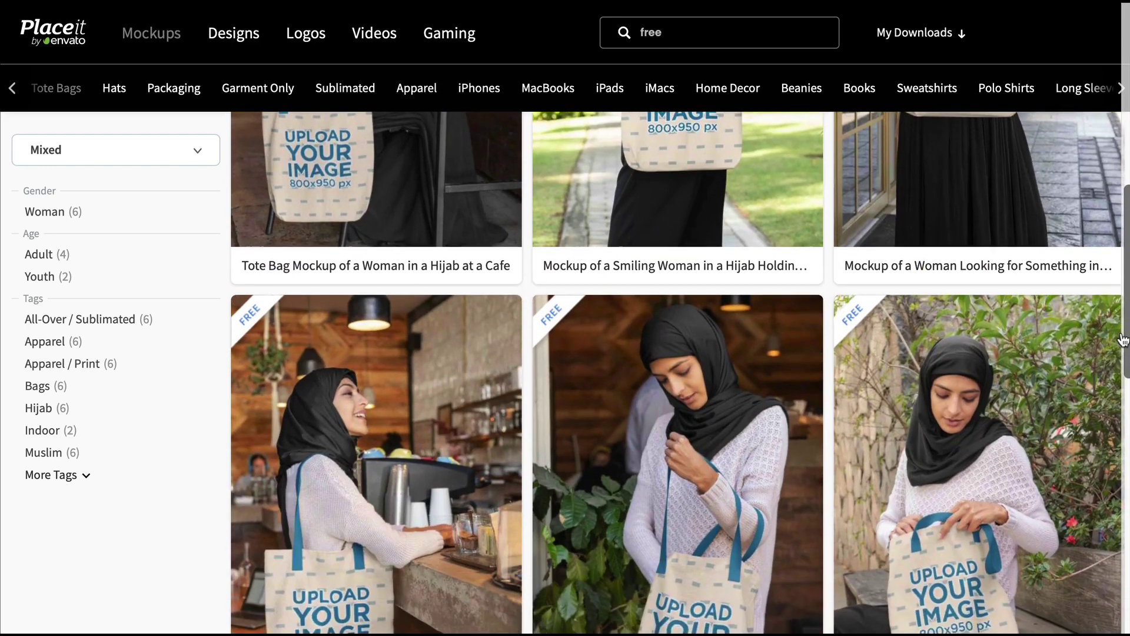
{"action": "scroll", "coordinate": [1122, 339], "scroll_direction": "down", "scroll_amount": 3}
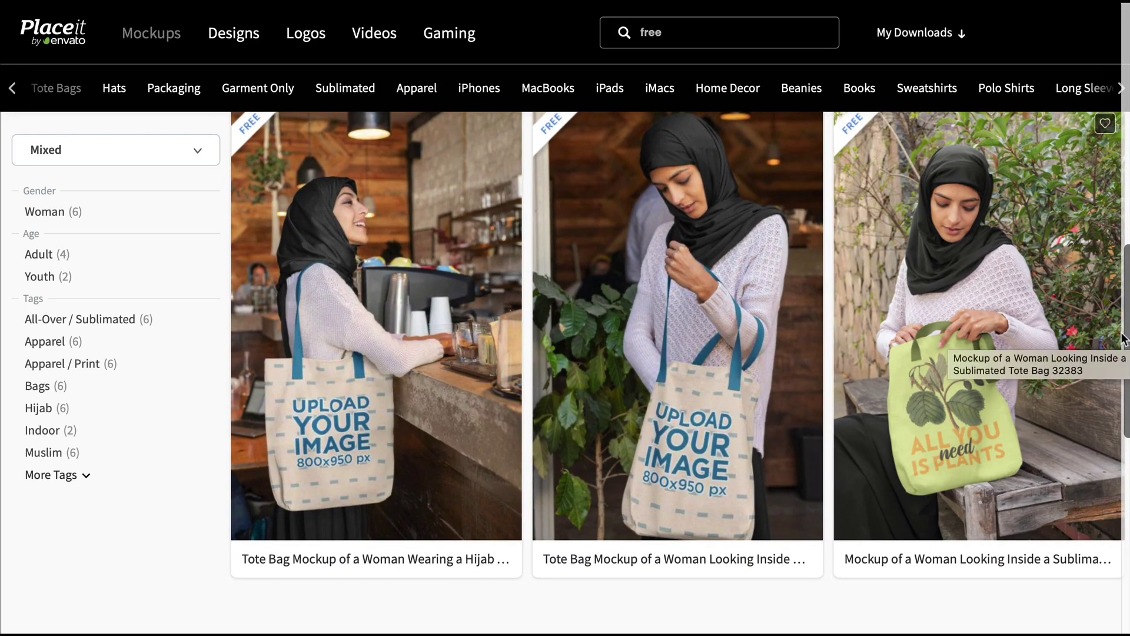
{"action": "scroll", "coordinate": [1122, 339], "scroll_direction": "up", "scroll_amount": 5}
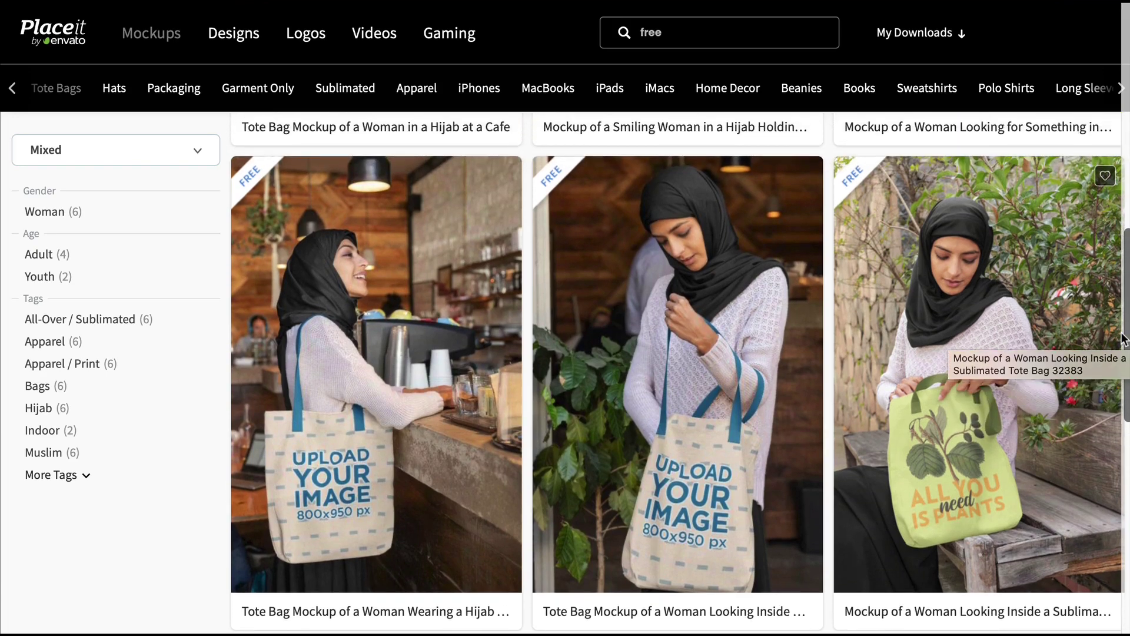
{"action": "scroll", "coordinate": [1123, 340], "scroll_direction": "up", "scroll_amount": 4}
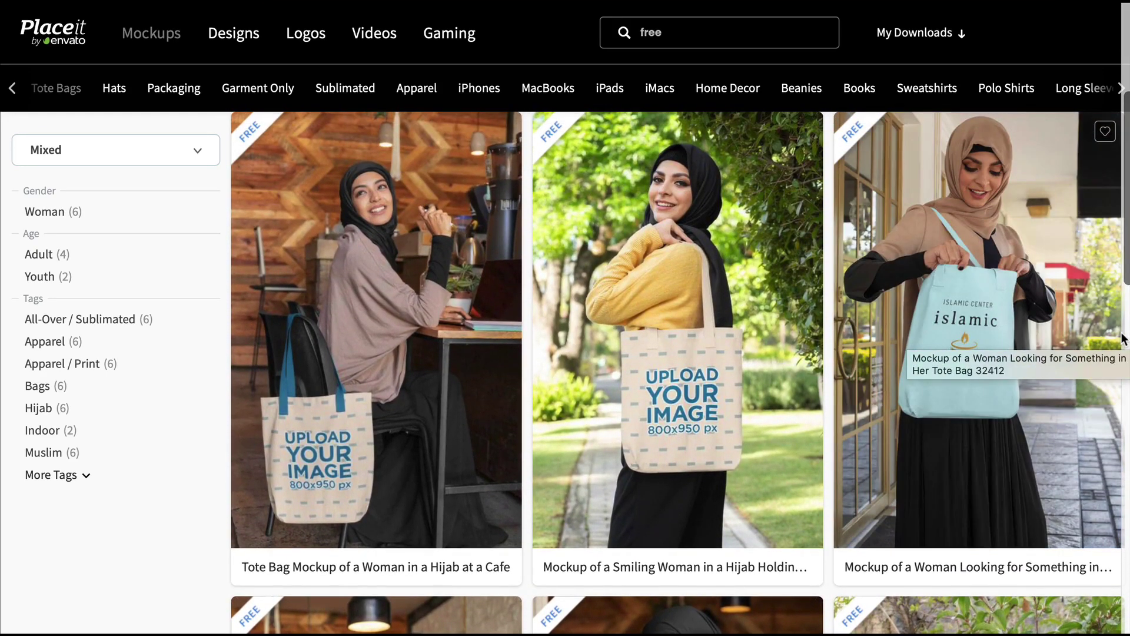
{"action": "scroll", "coordinate": [1122, 340], "scroll_direction": "up", "scroll_amount": 1}
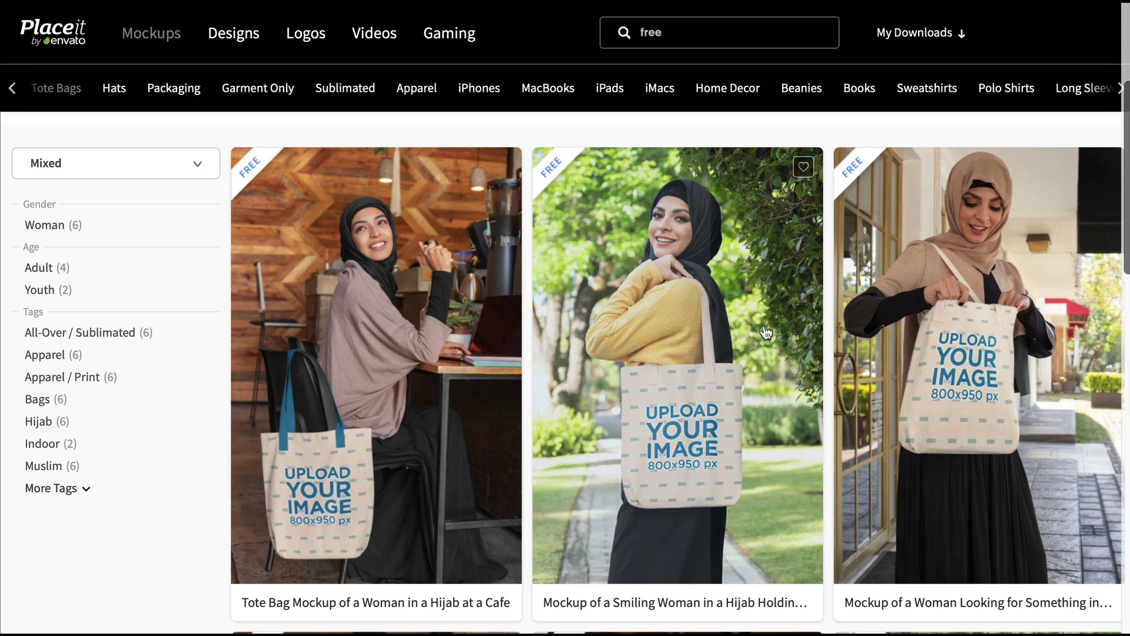
{"action": "left_click", "coordinate": [767, 333]}
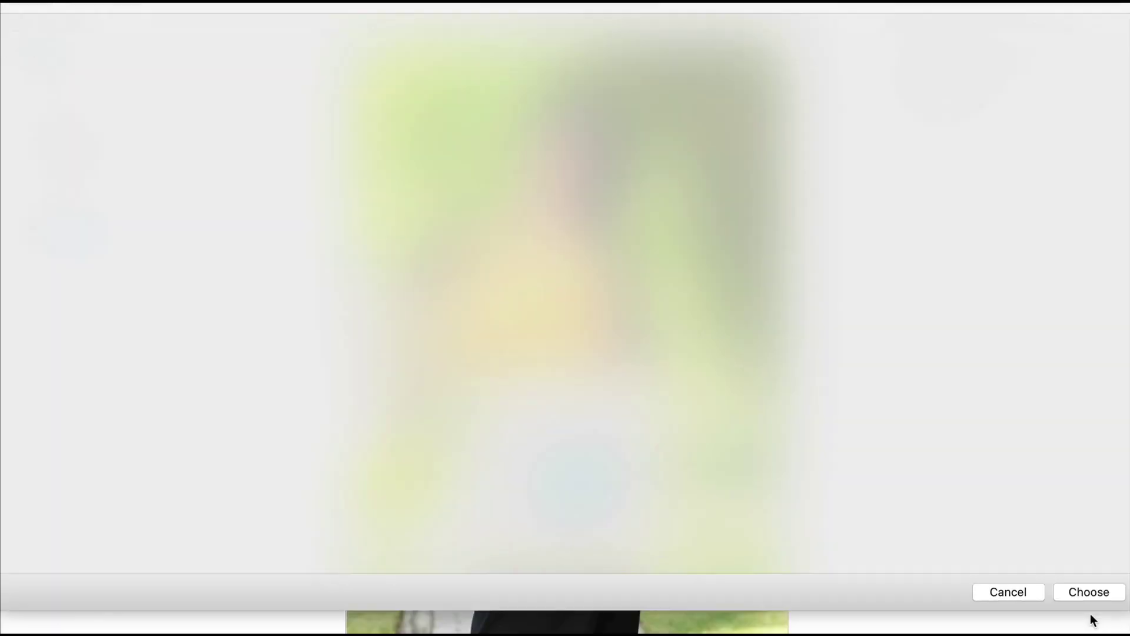
Upload the Hug Dealer design, enlarge it slightly, shift it down and apply the crop
{"action": "left_click", "coordinate": [1089, 591]}
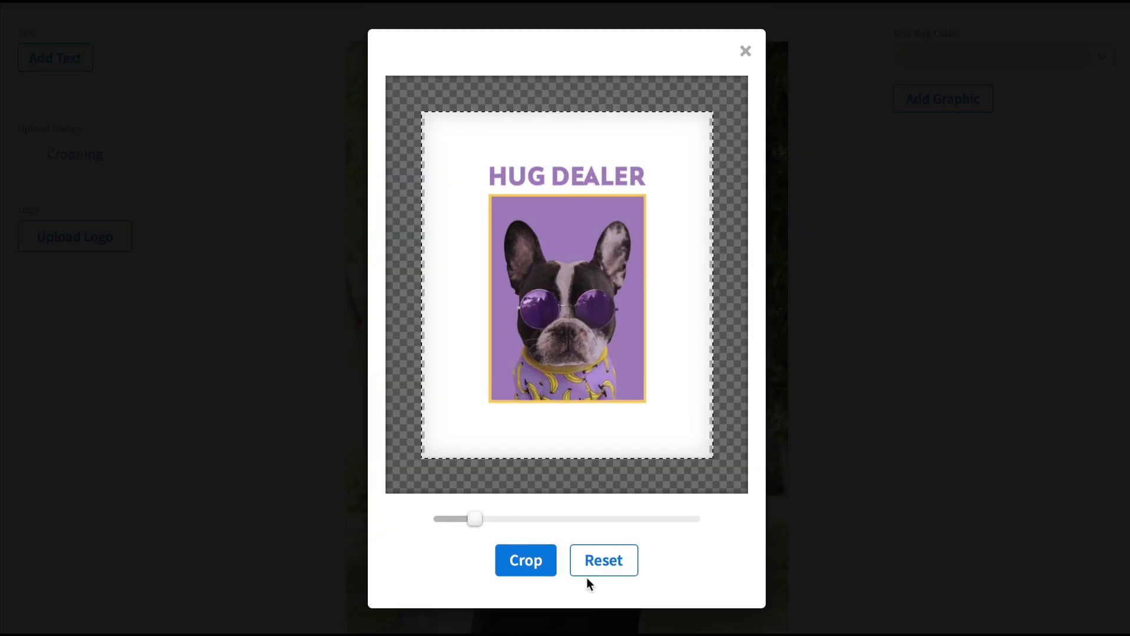
{"action": "left_click_drag", "start_coordinate": [472, 518], "coordinate": [476, 518]}
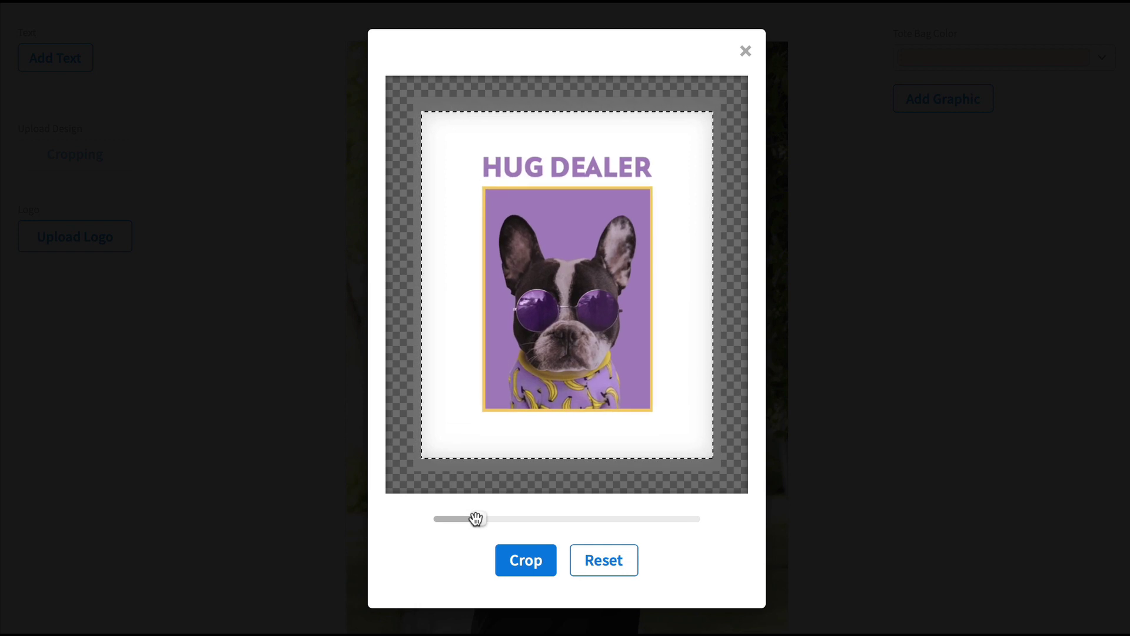
{"action": "left_click_drag", "start_coordinate": [681, 338], "coordinate": [683, 351]}
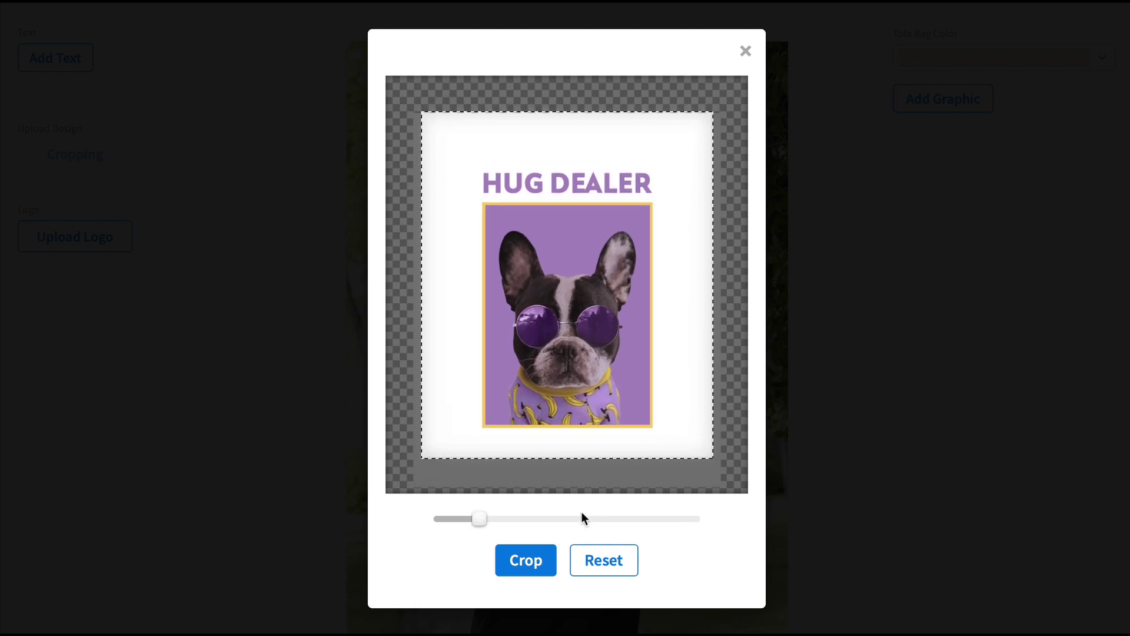
{"action": "left_click_drag", "start_coordinate": [482, 515], "coordinate": [488, 515]}
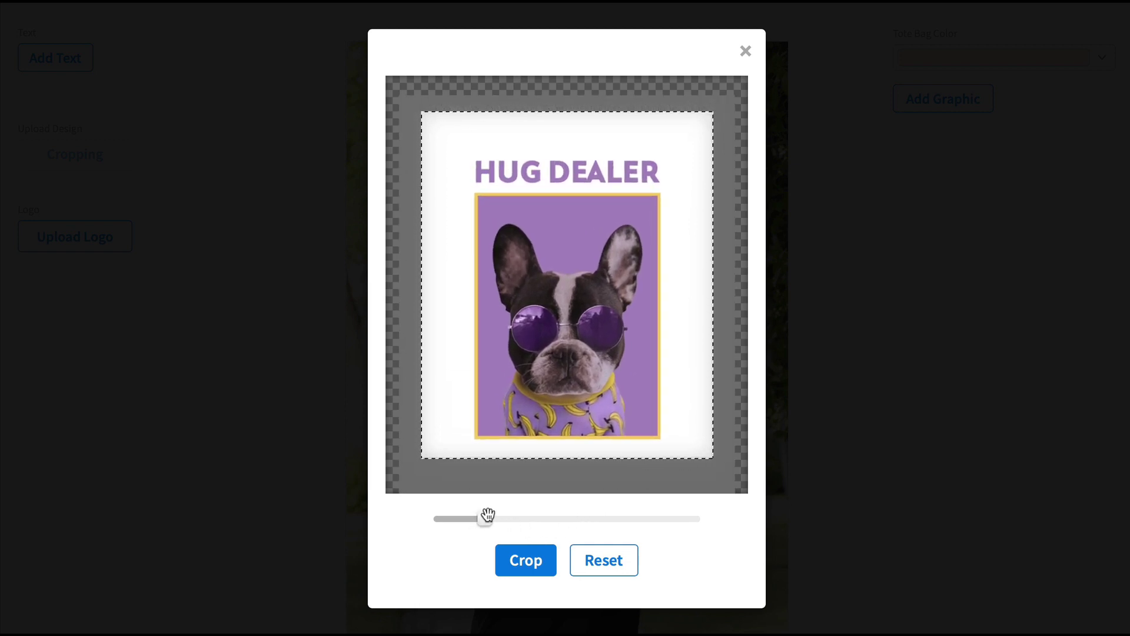
{"action": "left_click", "coordinate": [538, 556]}
Add a '20% OFF' text line, then untick it to hide it from the bag
{"action": "left_click", "coordinate": [71, 61]}
{"action": "type", "text": "20"}
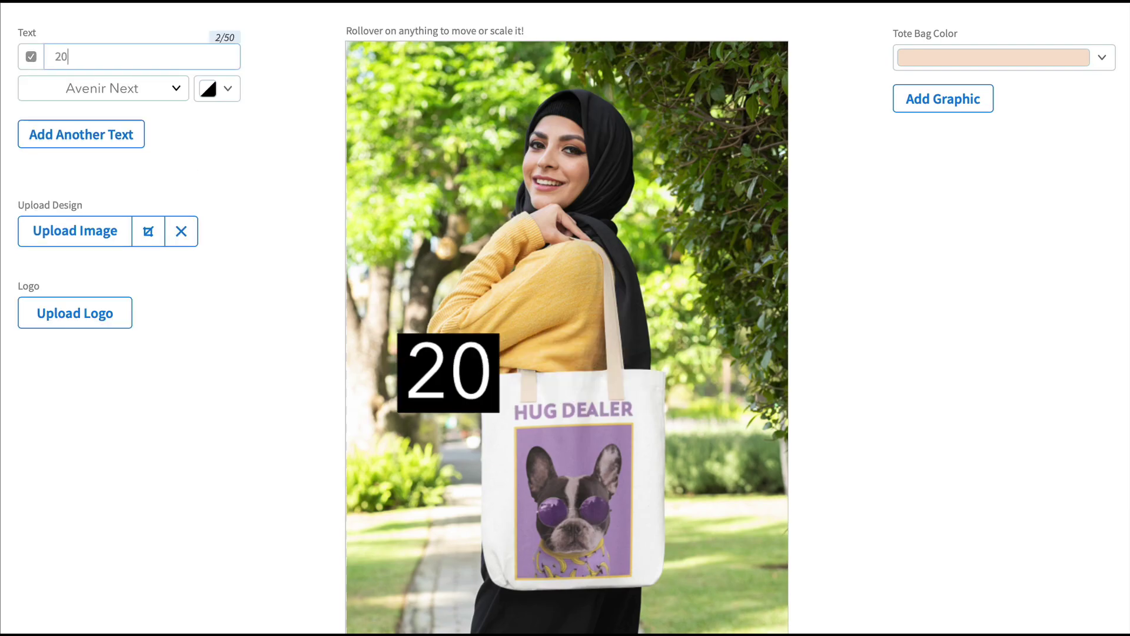
{"action": "type", "text": "% OFF"}
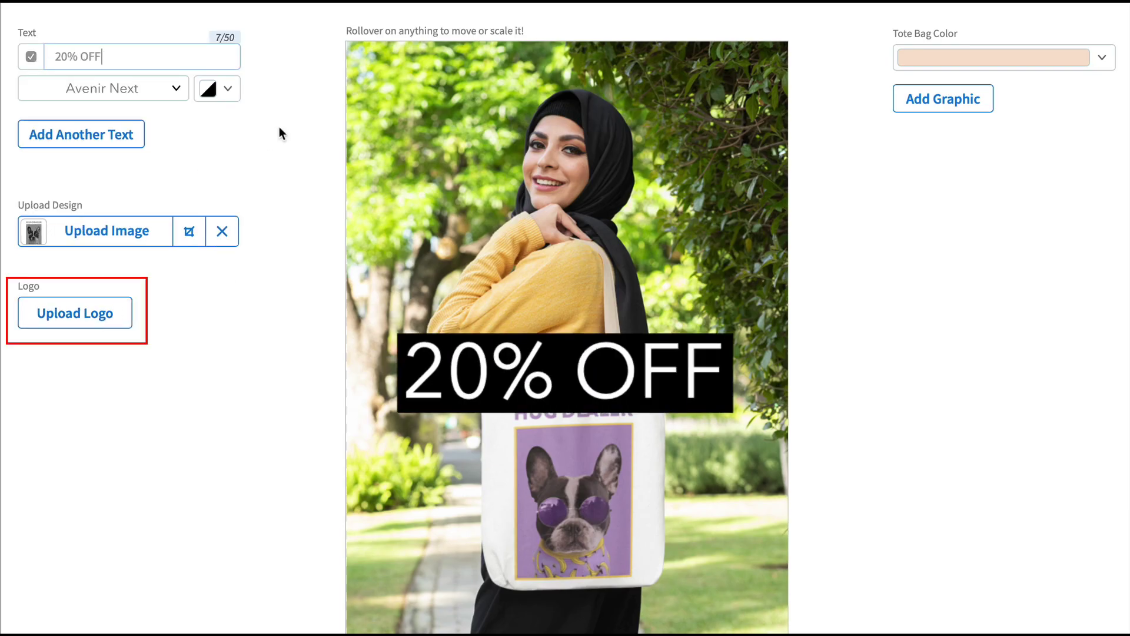
{"action": "left_click", "coordinate": [31, 56]}
Change the tote bag colour so the handles are purple
{"action": "left_click", "coordinate": [1102, 61]}
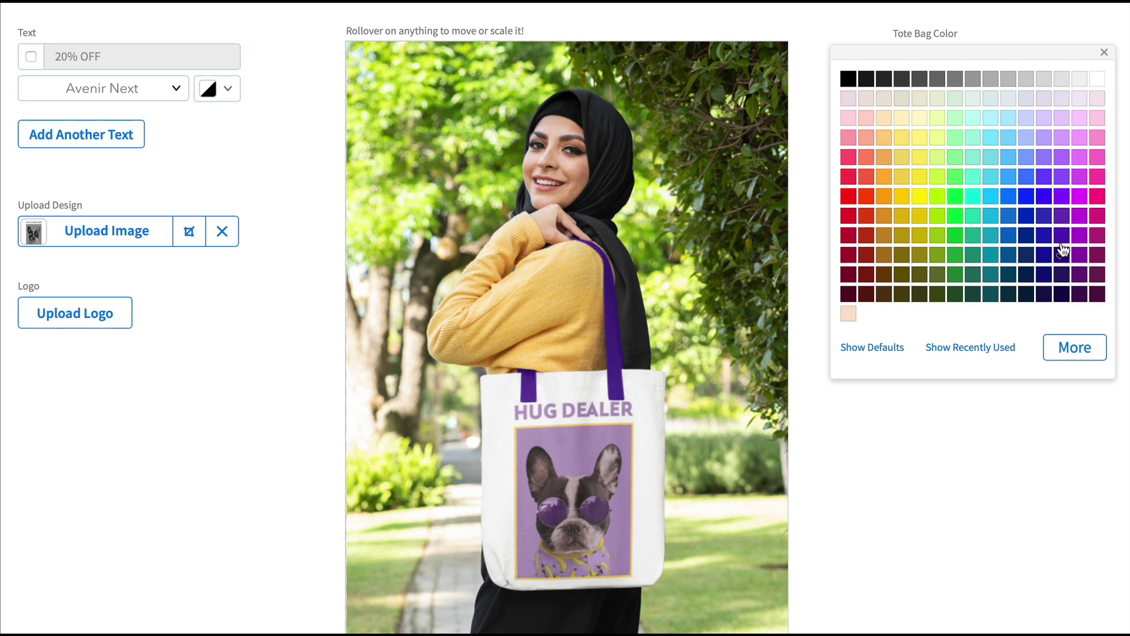
{"action": "left_click", "coordinate": [1104, 52]}
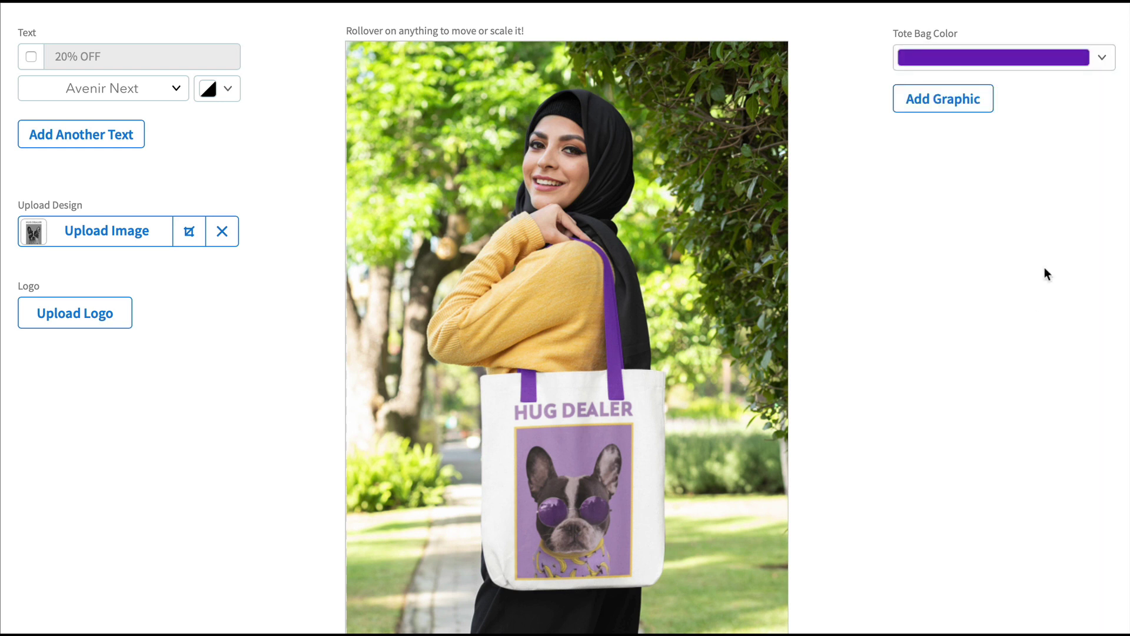
{"action": "scroll", "coordinate": [1030, 305], "scroll_direction": "up", "scroll_amount": 2}
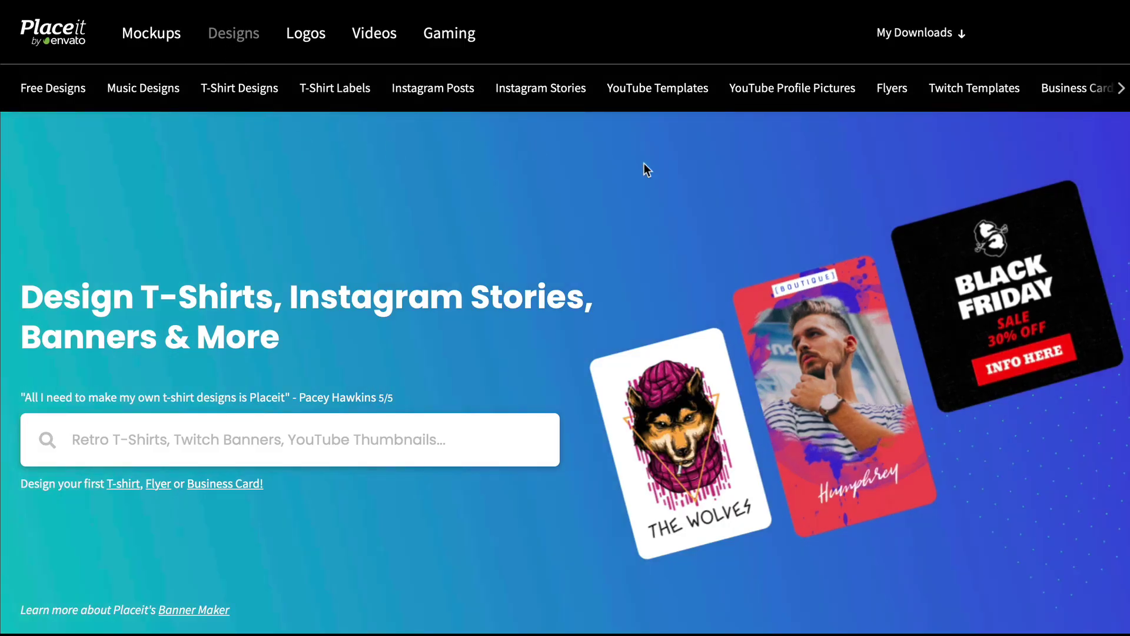
Open the Album Cover templates from the expanded design categories and scroll the results
{"action": "left_click", "coordinate": [1106, 90]}
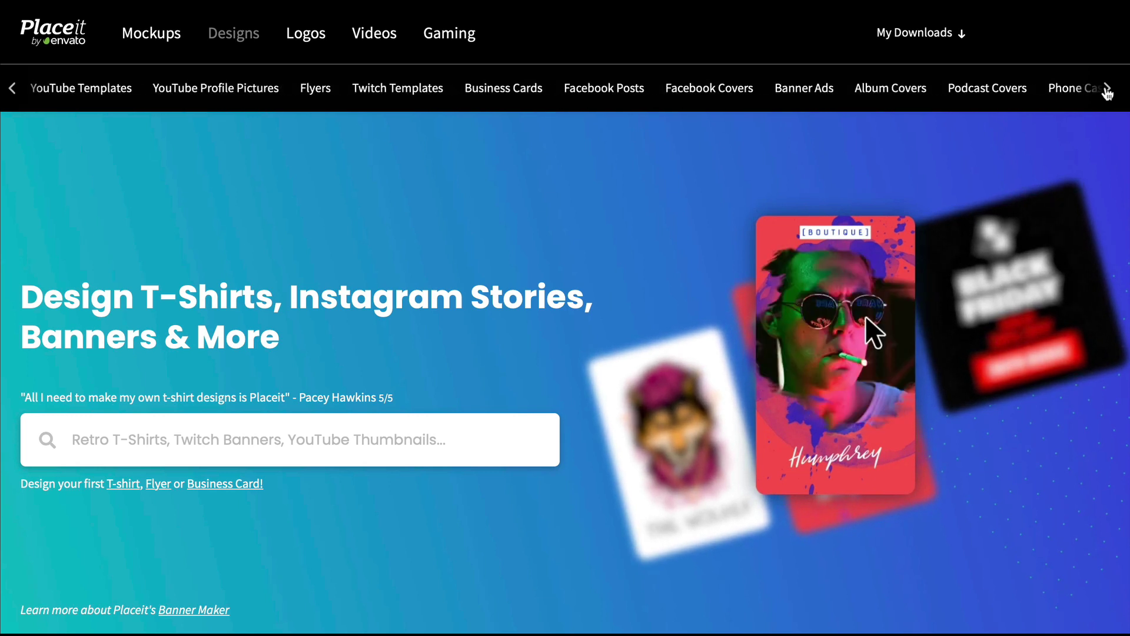
{"action": "left_click", "coordinate": [895, 101]}
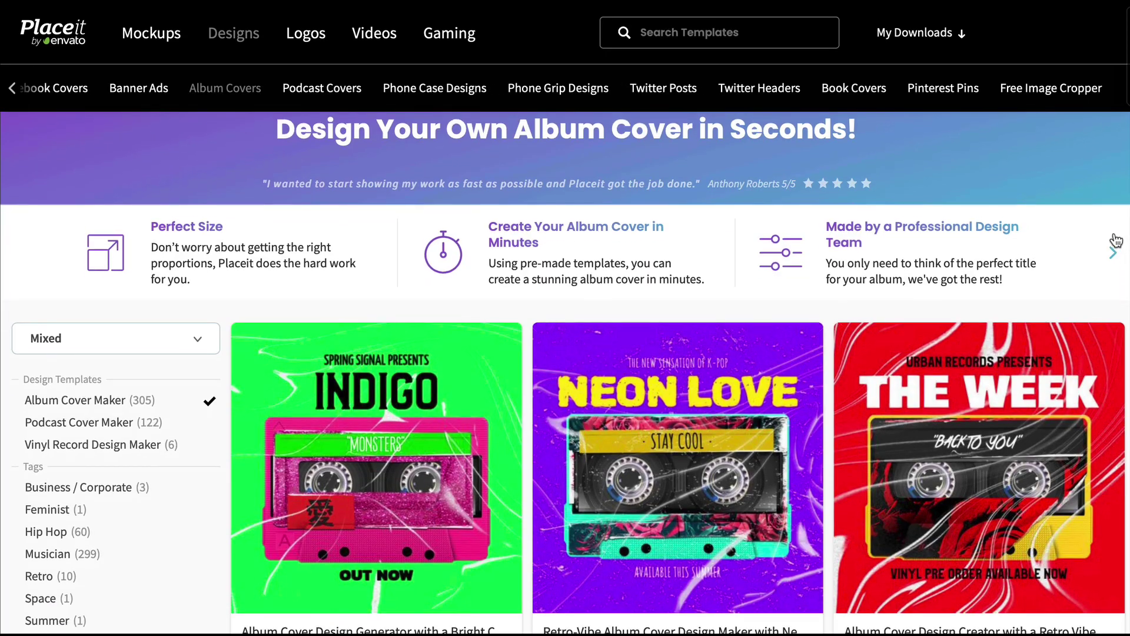
{"action": "scroll", "coordinate": [1116, 240], "scroll_direction": "down", "scroll_amount": 6}
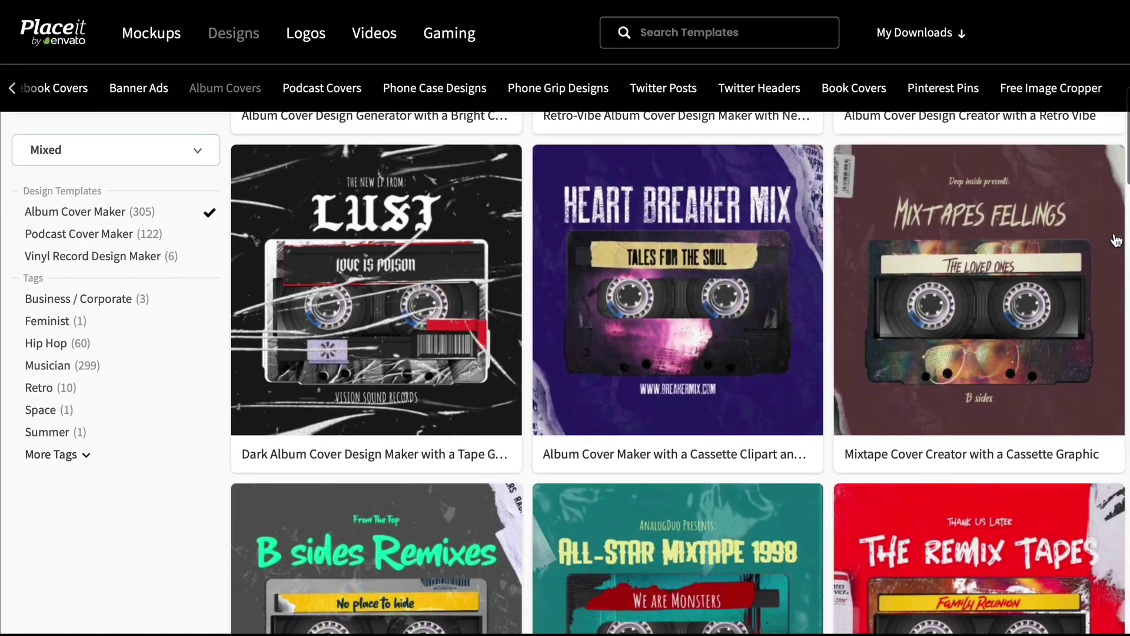
{"action": "scroll", "coordinate": [1116, 240], "scroll_direction": "down", "scroll_amount": 6}
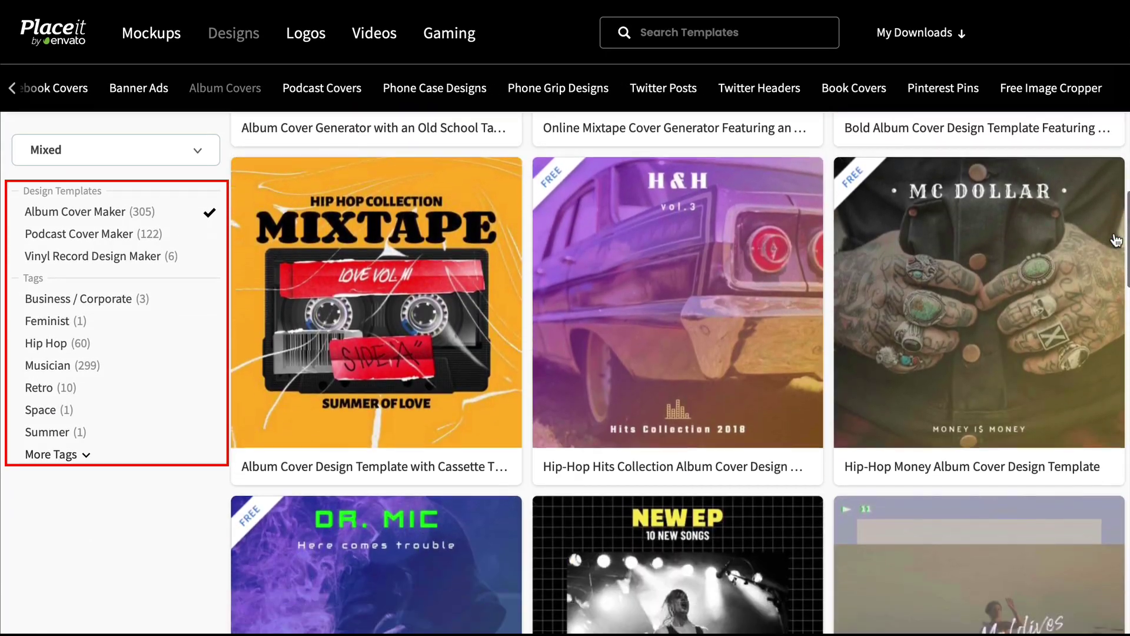
{"action": "scroll", "coordinate": [1116, 240], "scroll_direction": "down", "scroll_amount": 12}
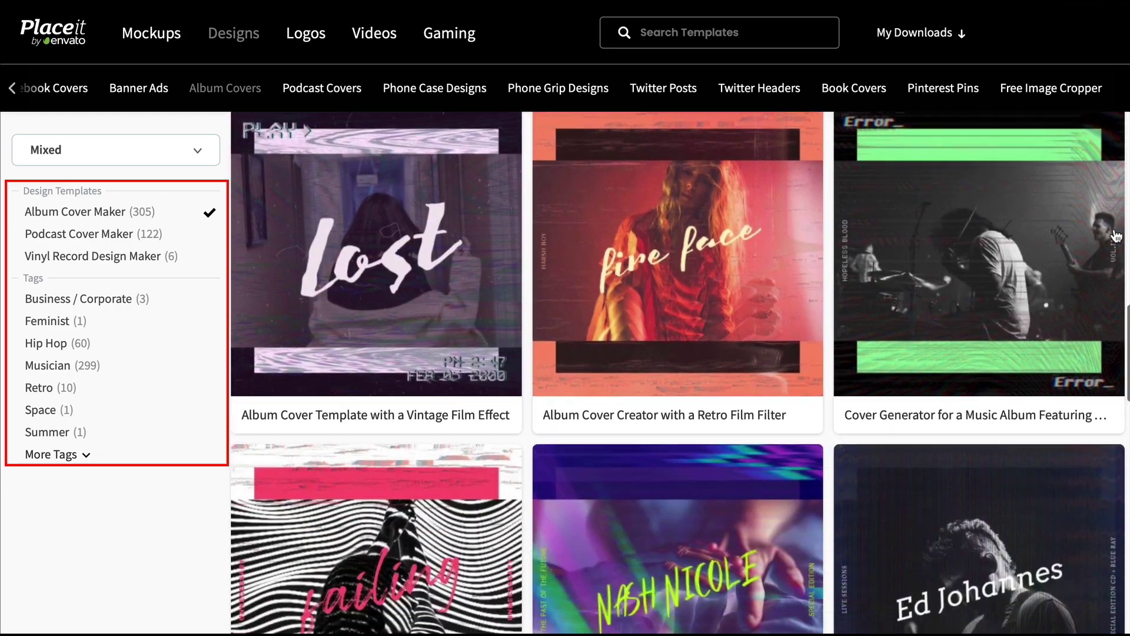
{"action": "scroll", "coordinate": [1116, 236], "scroll_direction": "down", "scroll_amount": 12}
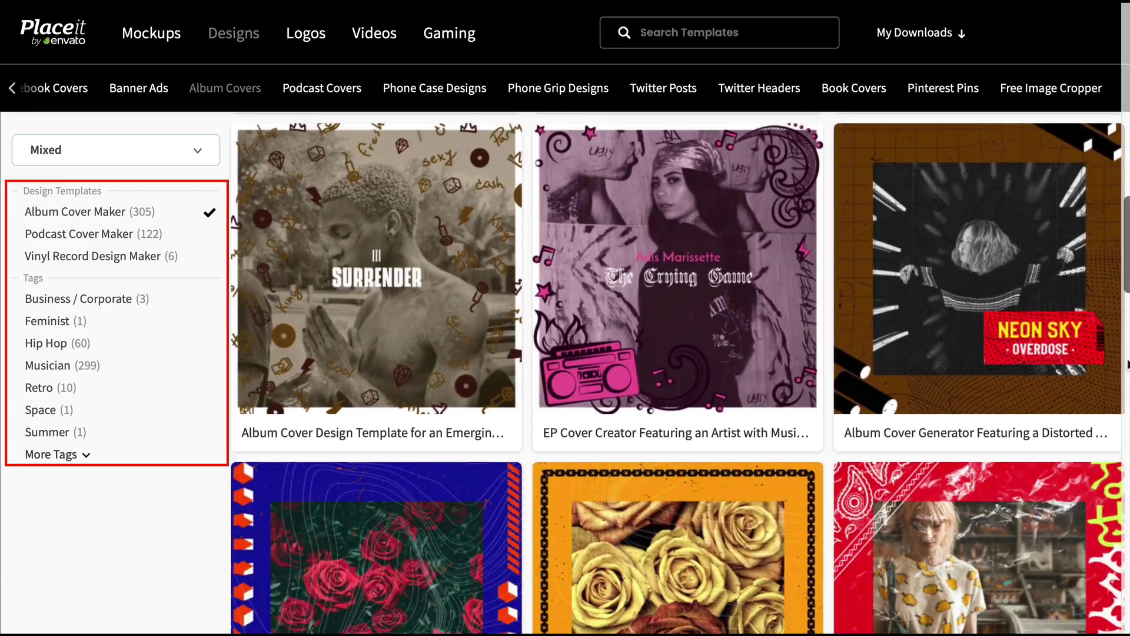
{"action": "scroll", "coordinate": [1126, 364], "scroll_direction": "down", "scroll_amount": 8}
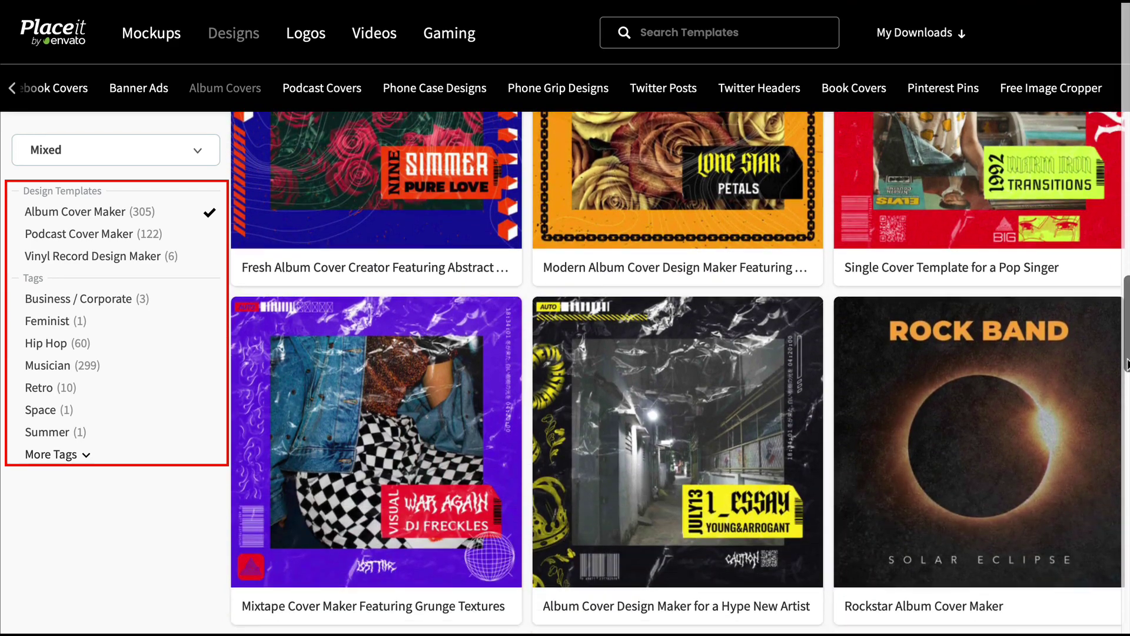
{"action": "scroll", "coordinate": [1127, 363], "scroll_direction": "down", "scroll_amount": 2}
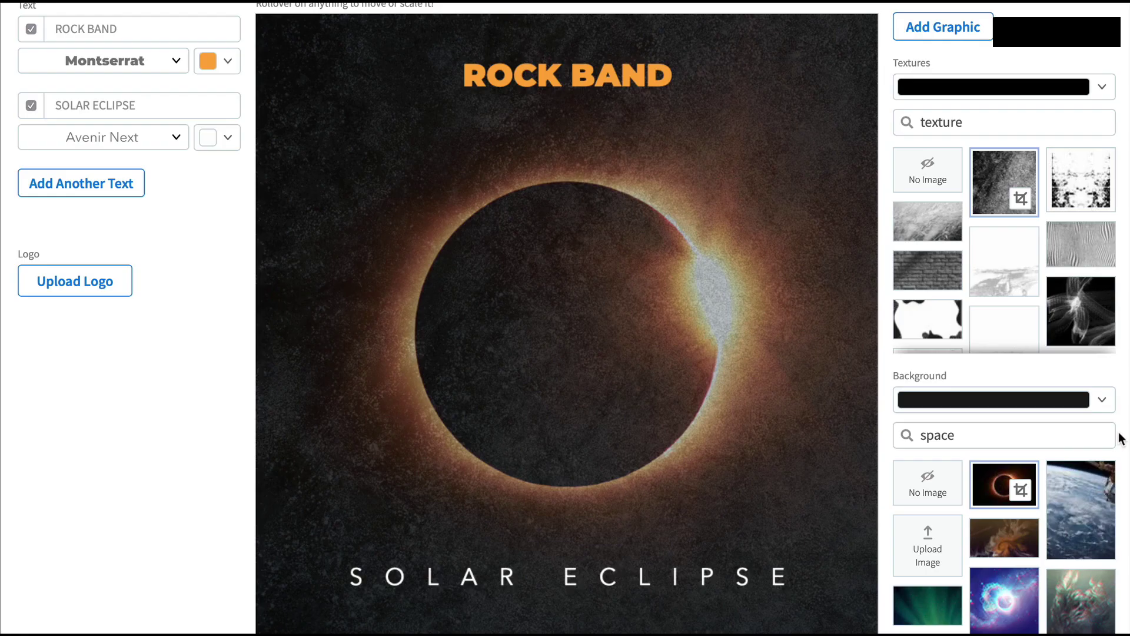
Scroll the space background results and apply a nebula image to the cover
{"action": "scroll", "coordinate": [1095, 448], "scroll_direction": "down", "scroll_amount": 10}
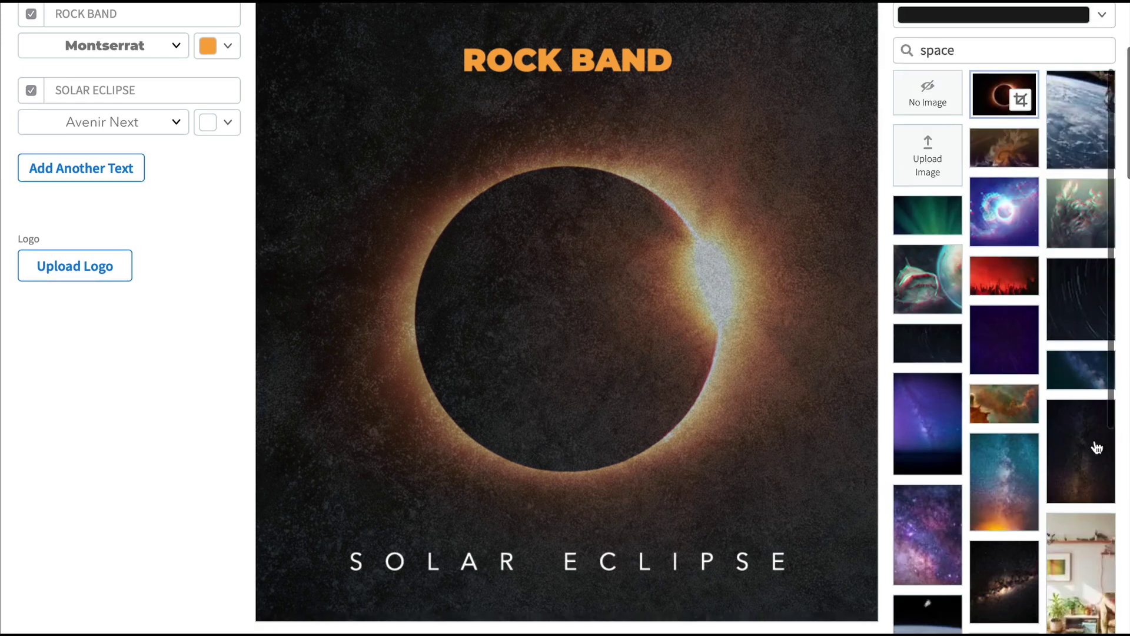
{"action": "scroll", "coordinate": [1096, 449], "scroll_direction": "down", "scroll_amount": 5}
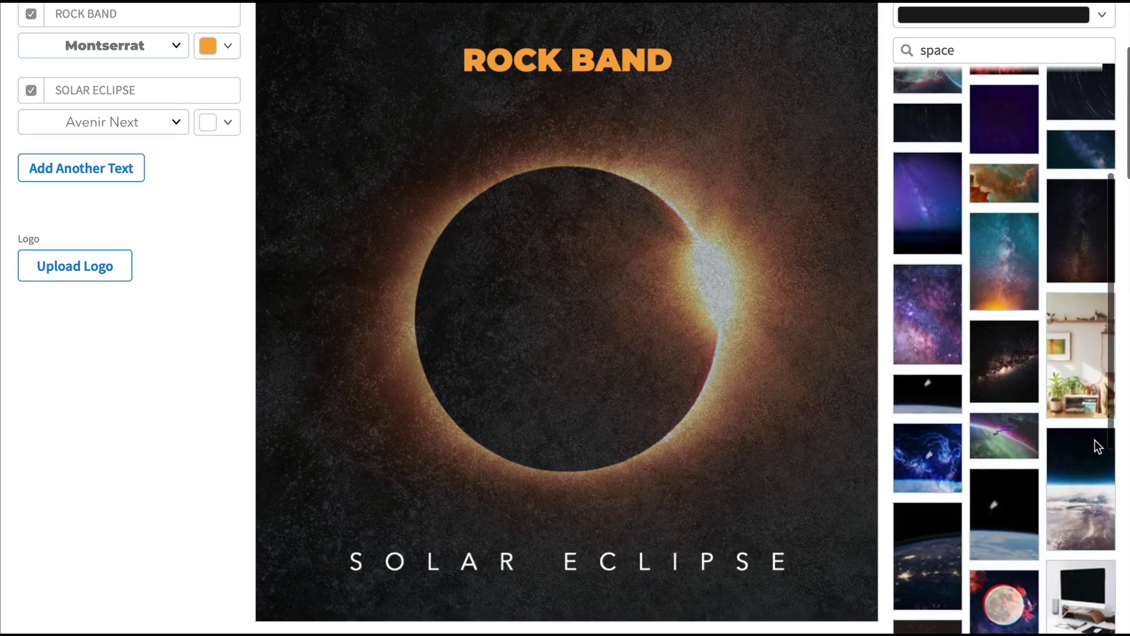
{"action": "scroll", "coordinate": [1097, 447], "scroll_direction": "down", "scroll_amount": 4}
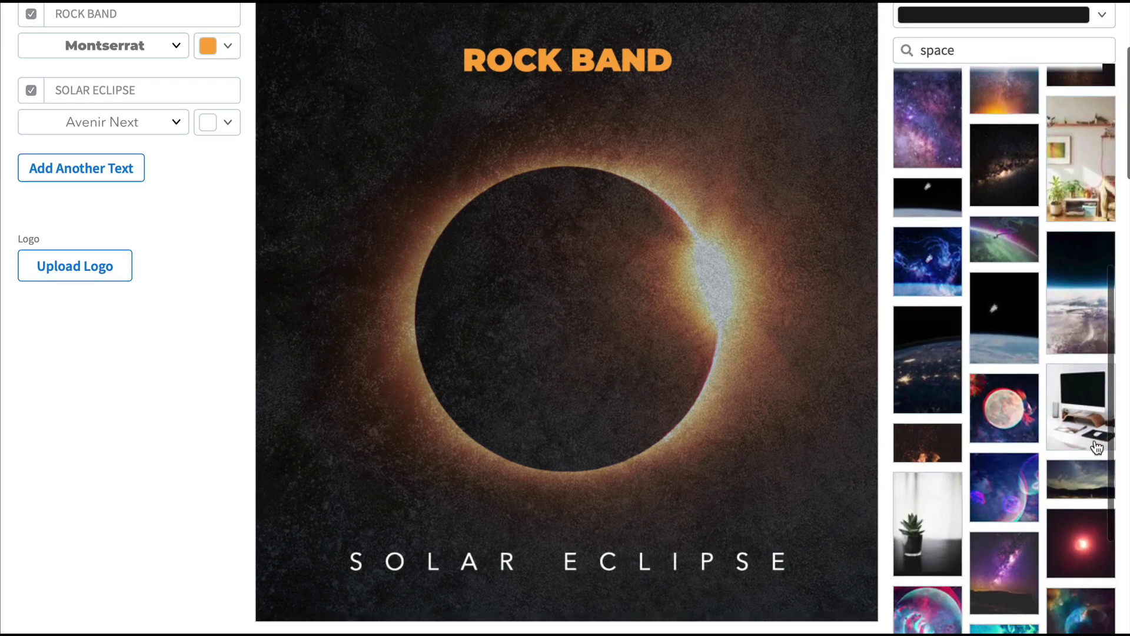
{"action": "scroll", "coordinate": [1097, 447], "scroll_direction": "down", "scroll_amount": 2}
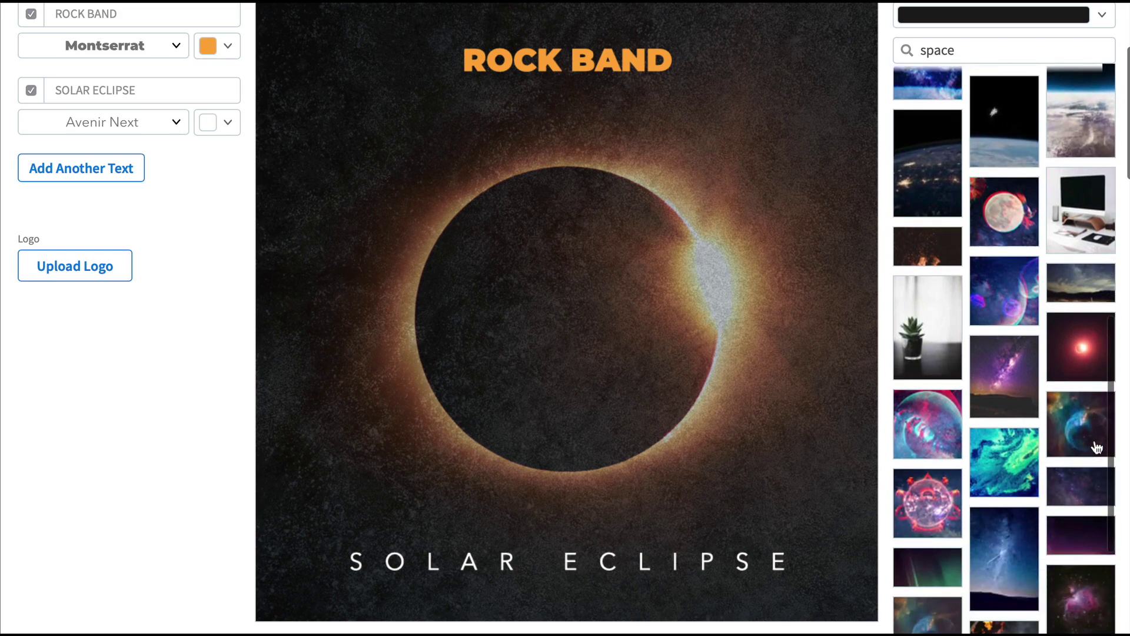
{"action": "left_click", "coordinate": [1089, 423]}
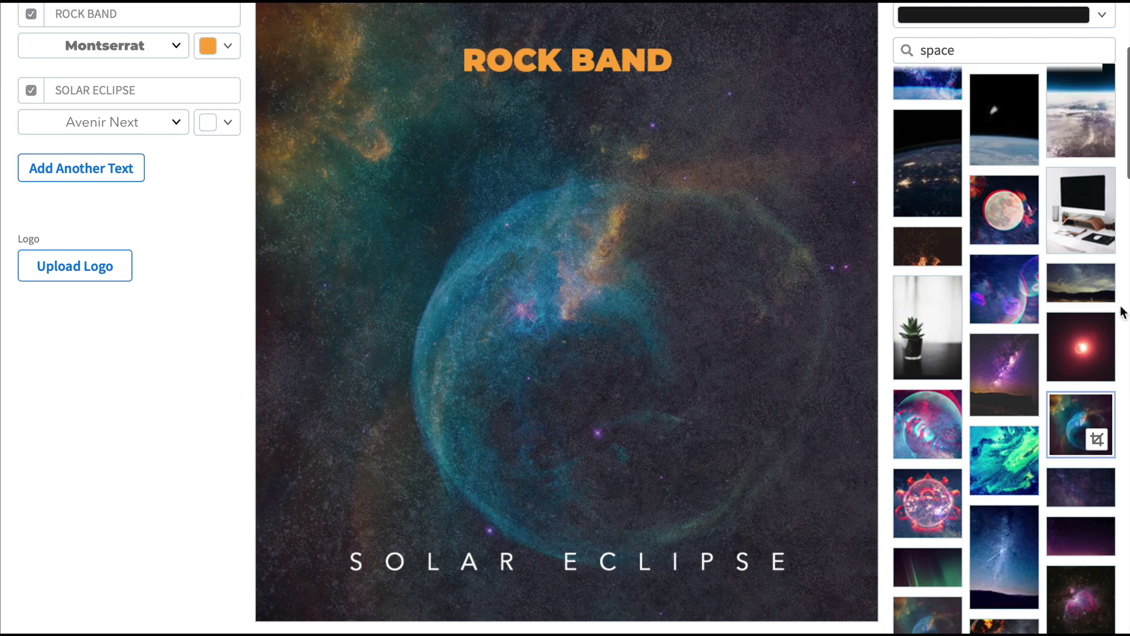
Replace the search with 'planet' and set the blue nebula image as the background
{"action": "scroll", "coordinate": [1123, 311], "scroll_direction": "up", "scroll_amount": 3}
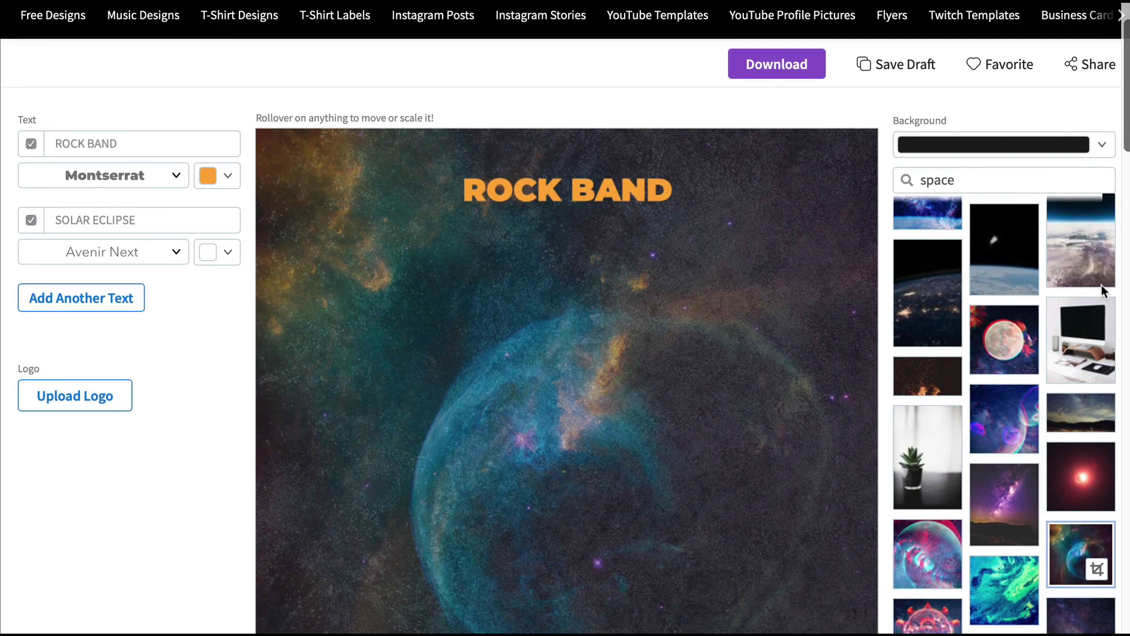
{"action": "double_click", "coordinate": [937, 180]}
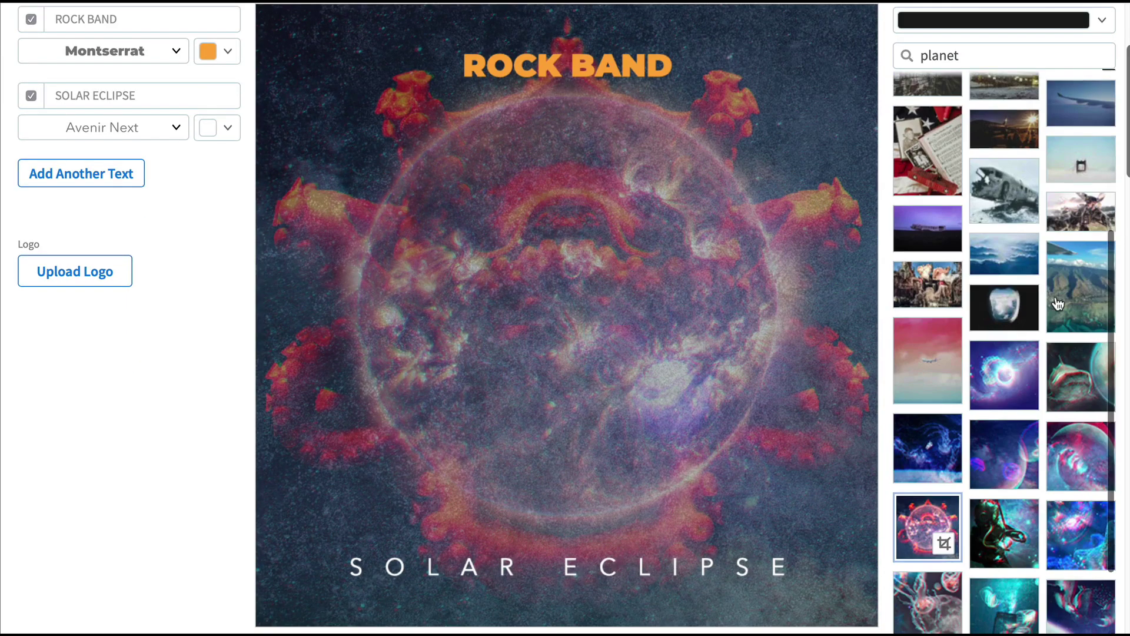
{"action": "scroll", "coordinate": [1058, 303], "scroll_direction": "up", "scroll_amount": 3}
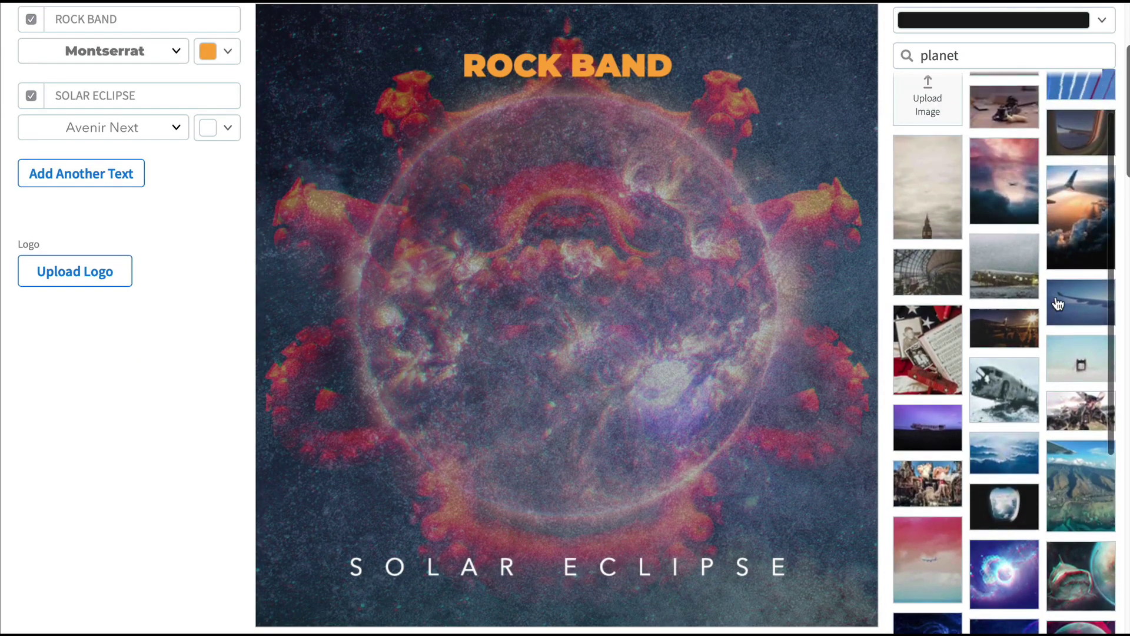
{"action": "scroll", "coordinate": [1058, 303], "scroll_direction": "up", "scroll_amount": 1}
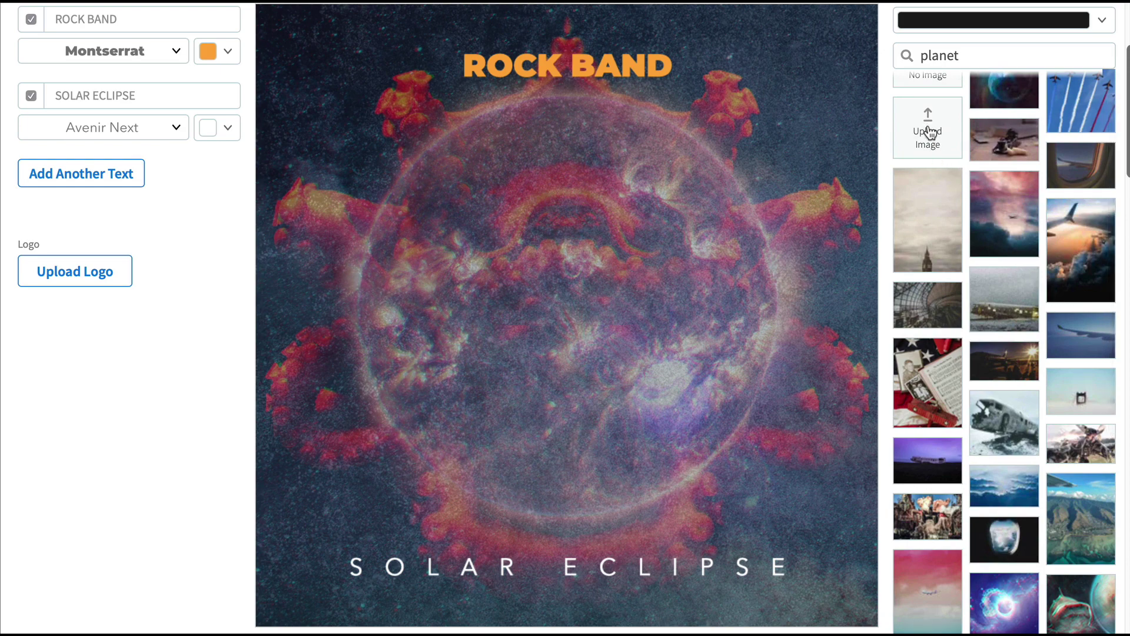
{"action": "scroll", "coordinate": [929, 131], "scroll_direction": "up", "scroll_amount": 1}
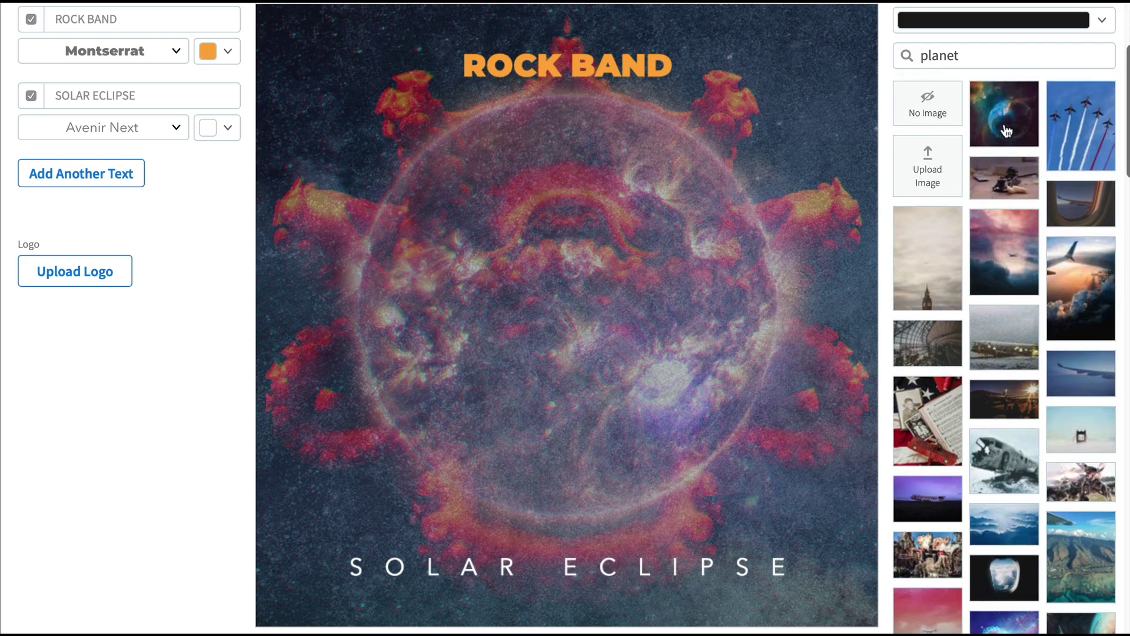
{"action": "left_click", "coordinate": [1006, 131]}
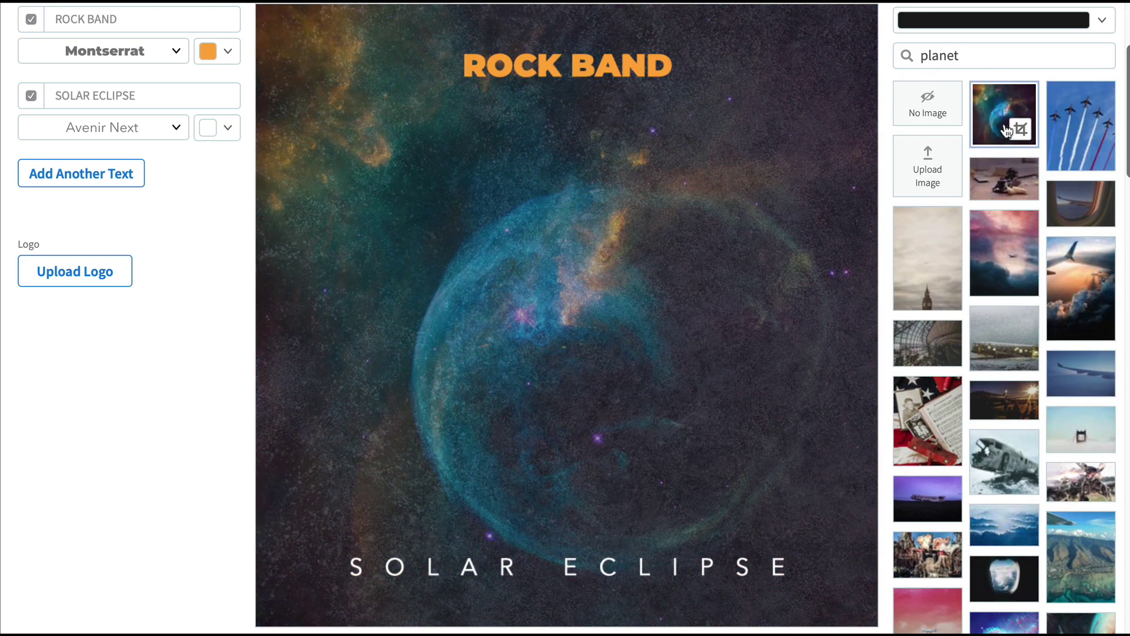
{"action": "scroll", "coordinate": [90, 461], "scroll_direction": "up", "scroll_amount": 1}
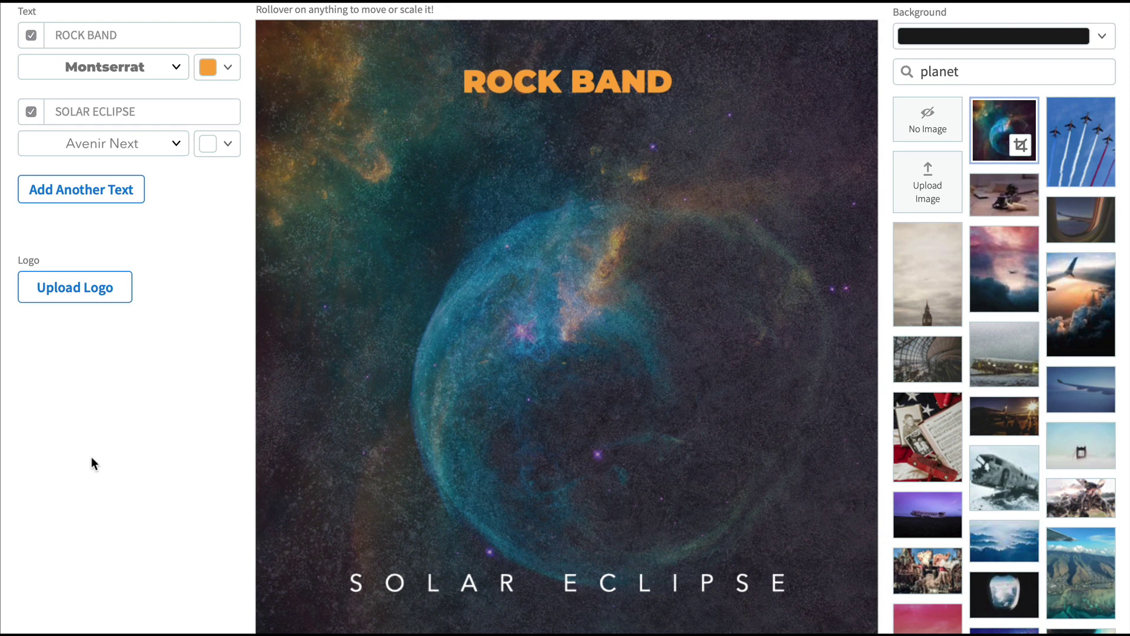
Change the cover text to THE SAINTS and FORGOTTEN PLANET
{"action": "type", "text": "T"}
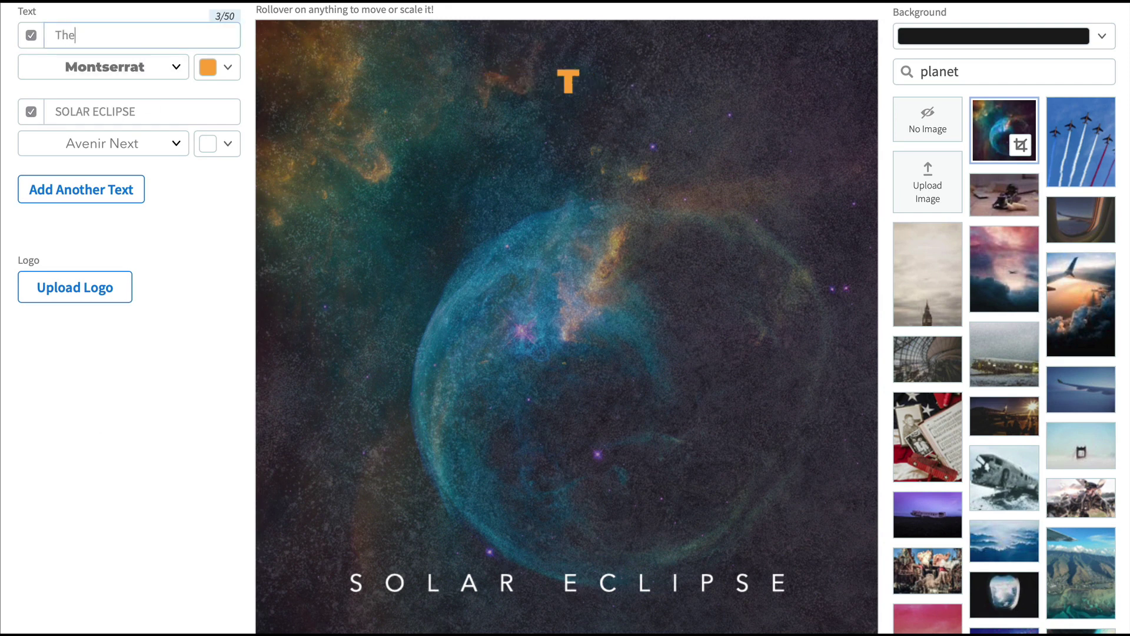
{"action": "type", "text": "HE SAINTS"}
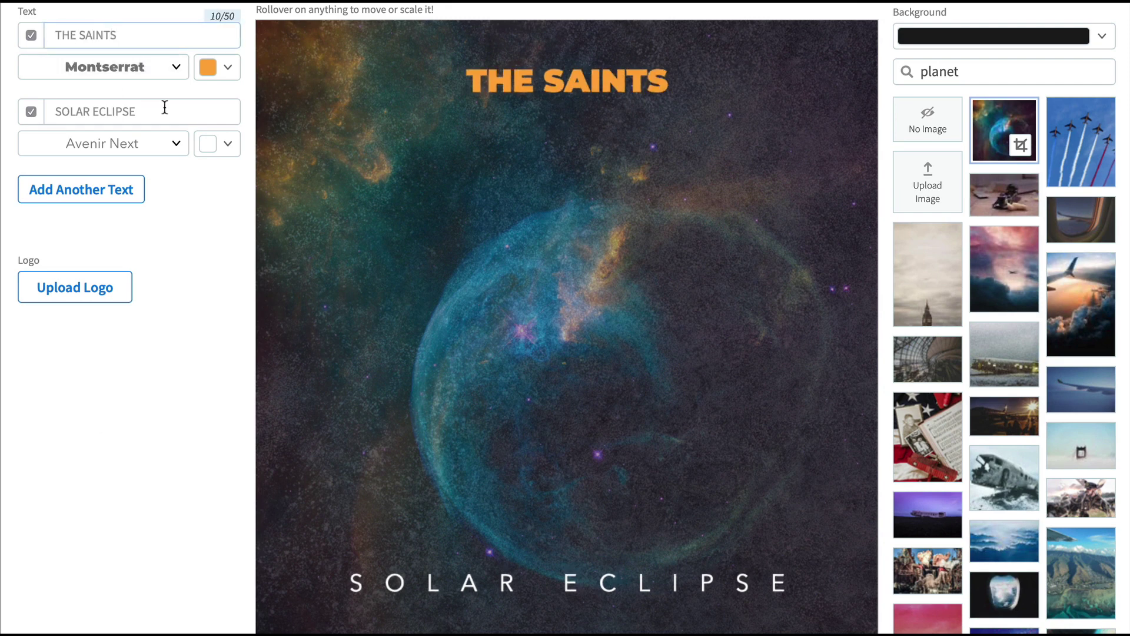
{"action": "left_click_drag", "start_coordinate": [164, 106], "coordinate": [65, 106]}
{"action": "type", "text": "FOR"}
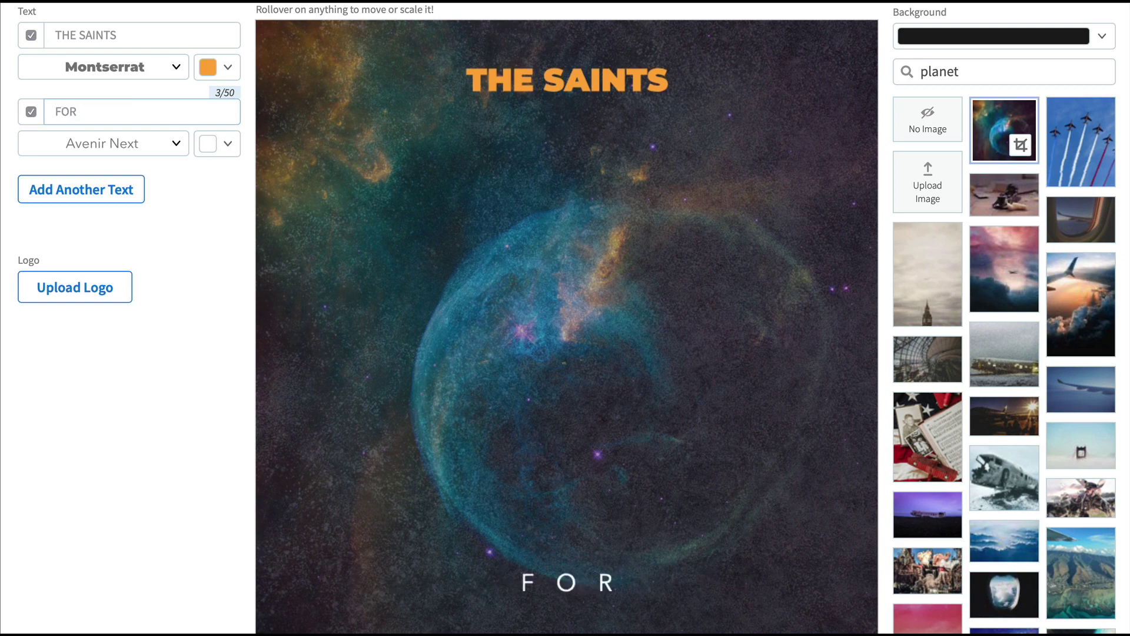
{"action": "type", "text": "GOTTEN PLAN"}
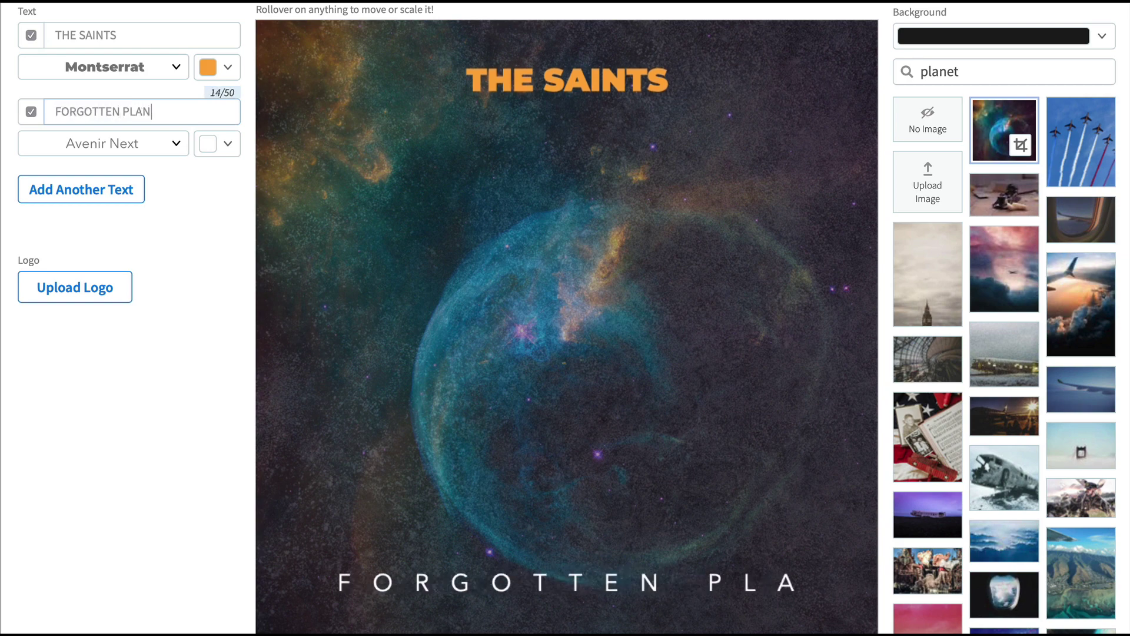
{"action": "type", "text": "ET"}
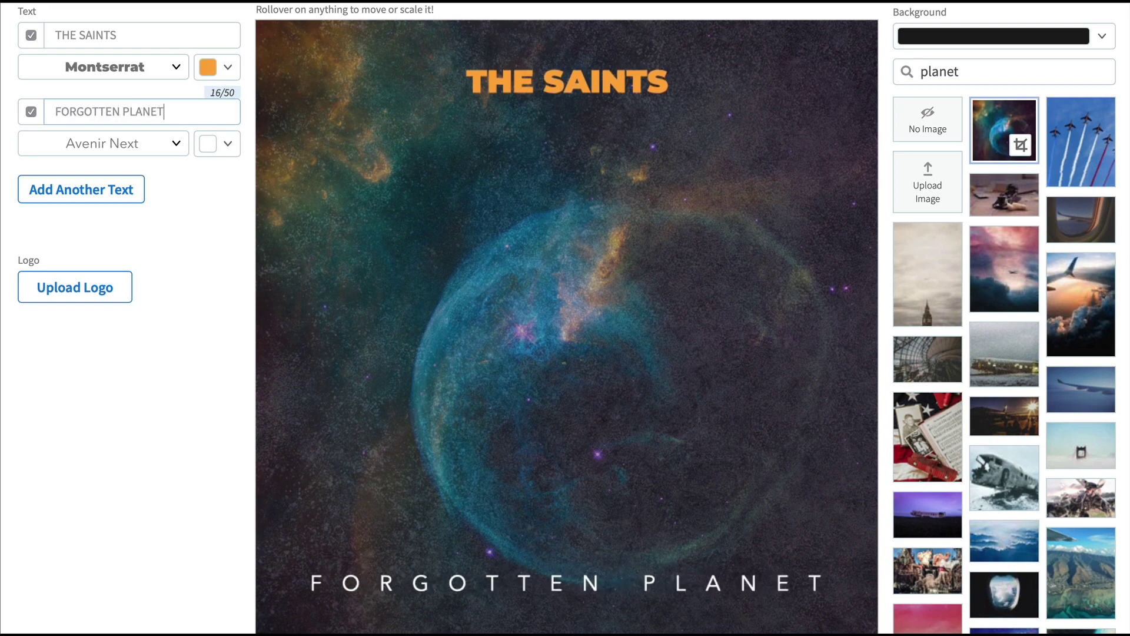
Switch THE SAINTS to another Montserrat weight and keep Avenir Next for FORGOTTEN PLANET
{"action": "left_click", "coordinate": [174, 67]}
{"action": "scroll", "coordinate": [176, 365], "scroll_direction": "down", "scroll_amount": 3}
{"action": "left_click", "coordinate": [165, 444]}
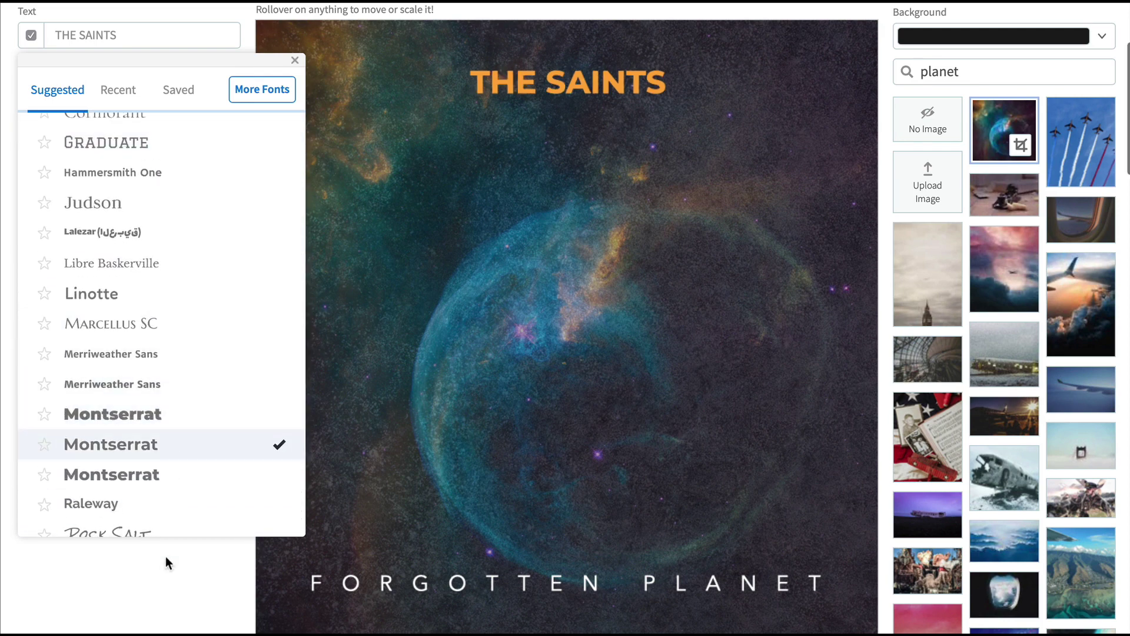
{"action": "left_click", "coordinate": [165, 556]}
{"action": "left_click", "coordinate": [159, 142]}
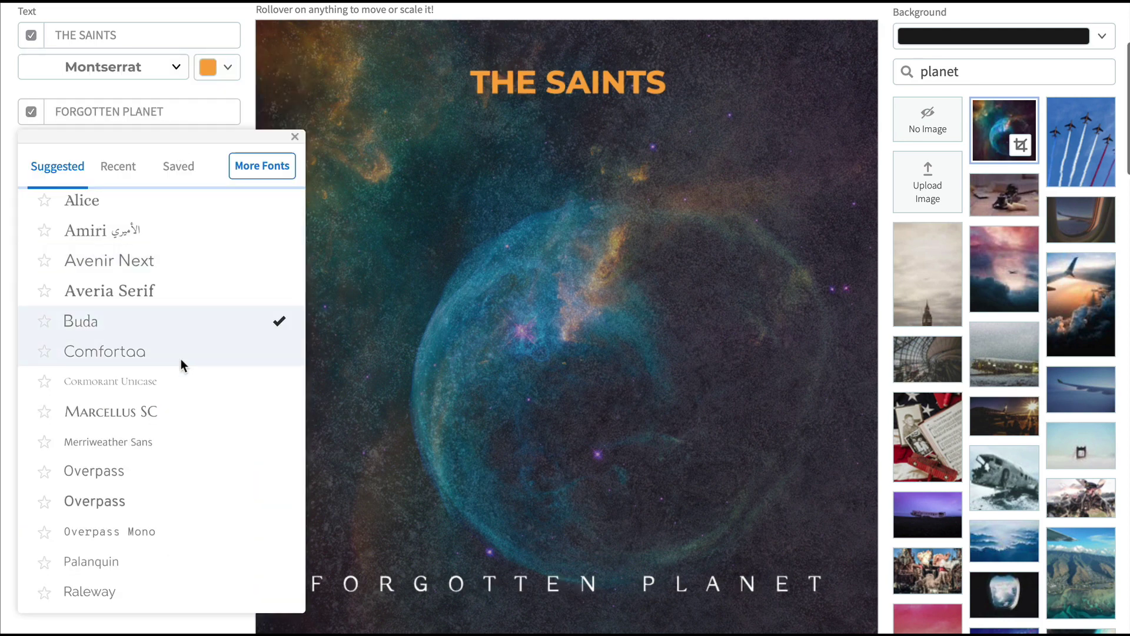
{"action": "left_click", "coordinate": [228, 75]}
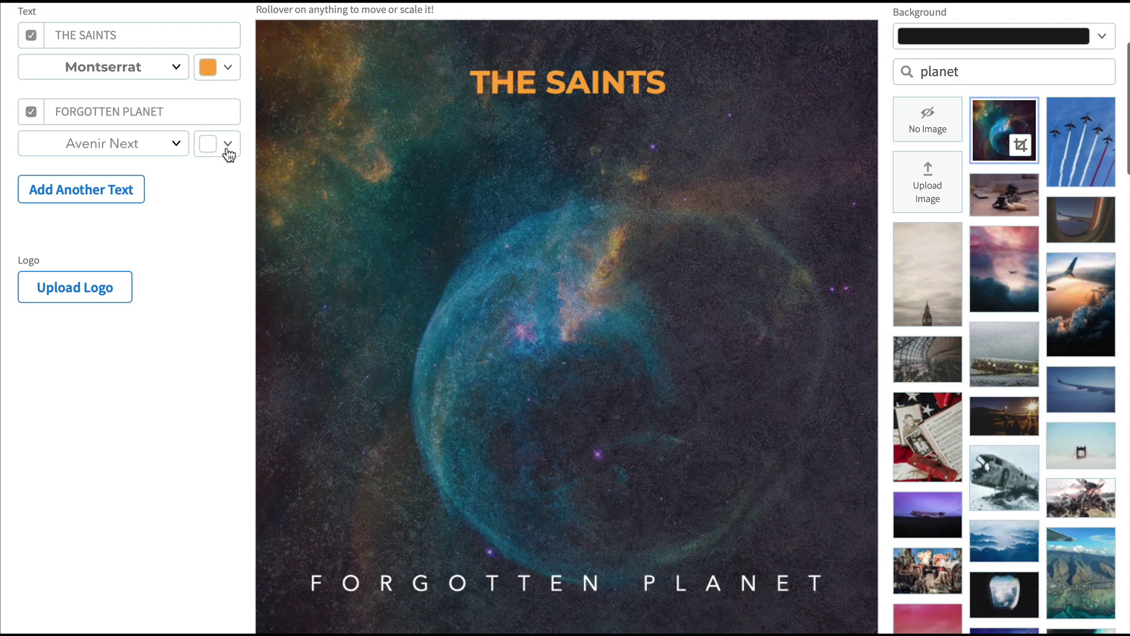
Make FORGOTTEN PLANET orange and THE SAINTS dark teal
{"action": "left_click", "coordinate": [228, 155]}
{"action": "left_click", "coordinate": [75, 285]}
{"action": "left_click", "coordinate": [229, 68]}
{"action": "left_click", "coordinate": [214, 89]}
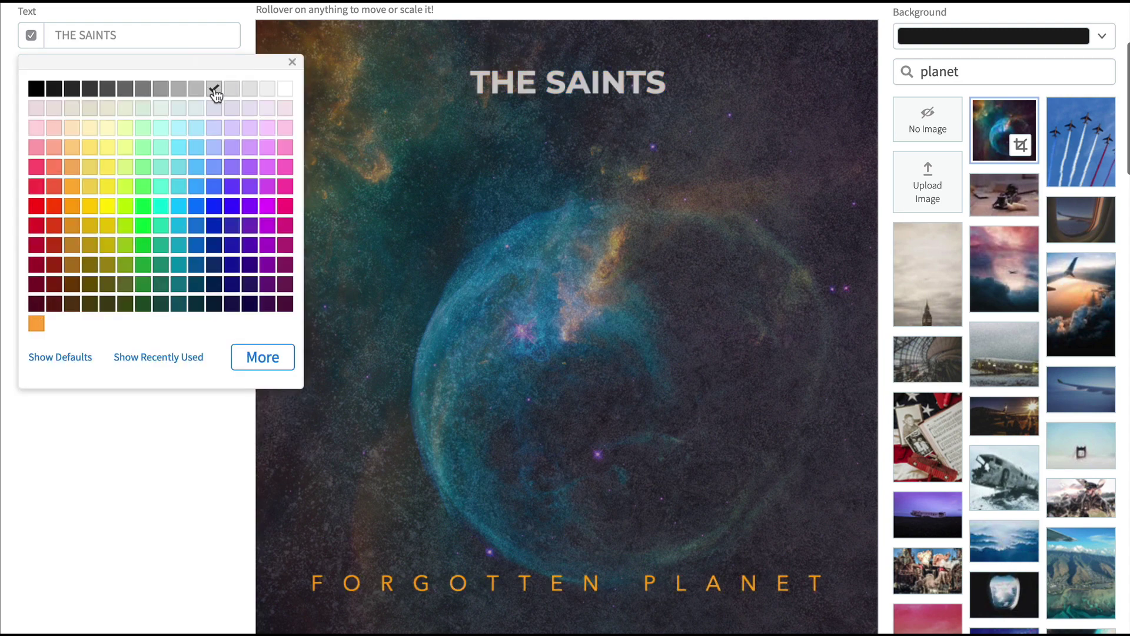
{"action": "left_click", "coordinate": [161, 285]}
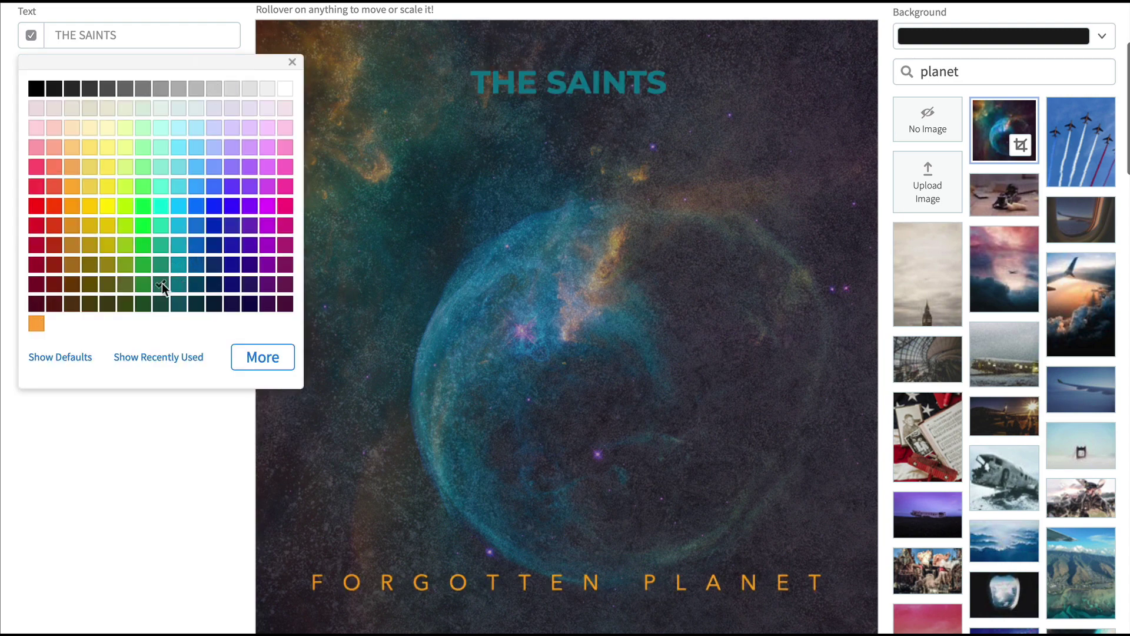
{"action": "left_click", "coordinate": [173, 480]}
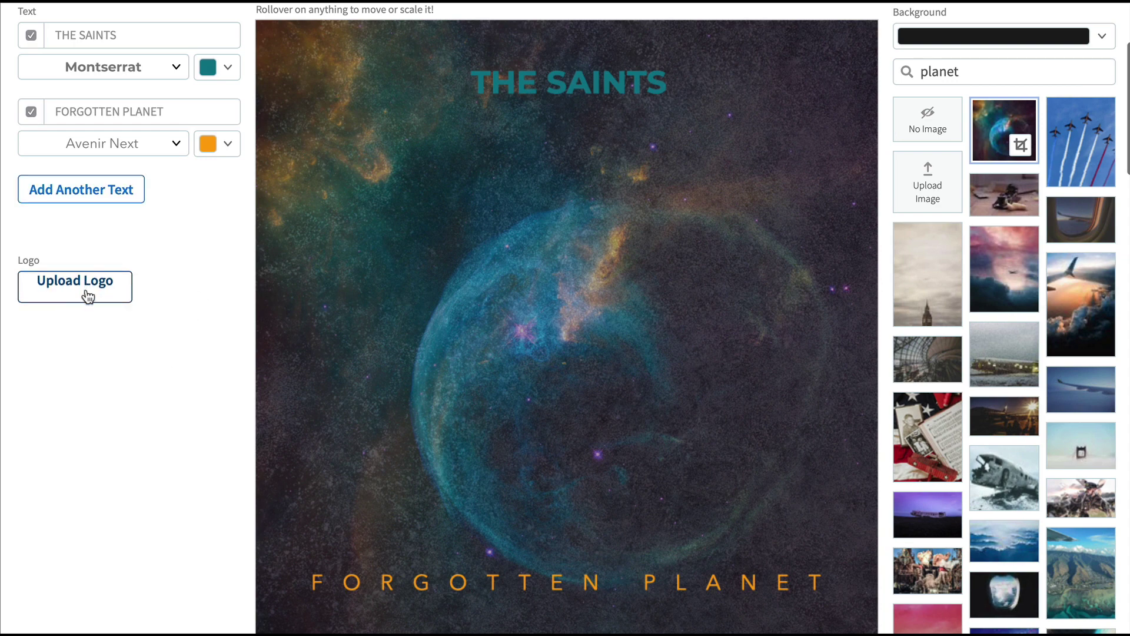
{"action": "scroll", "coordinate": [227, 383], "scroll_direction": "down", "scroll_amount": 1}
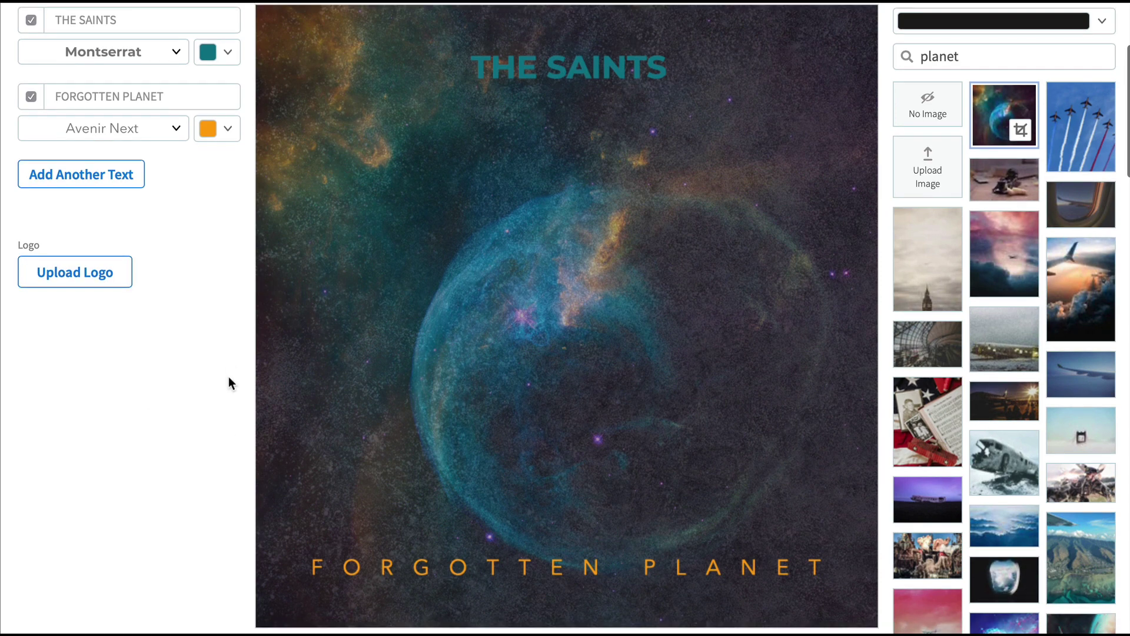
{"action": "left_click_drag", "start_coordinate": [461, 46], "coordinate": [511, 49]}
{"action": "left_click_drag", "start_coordinate": [592, 106], "coordinate": [615, 116]}
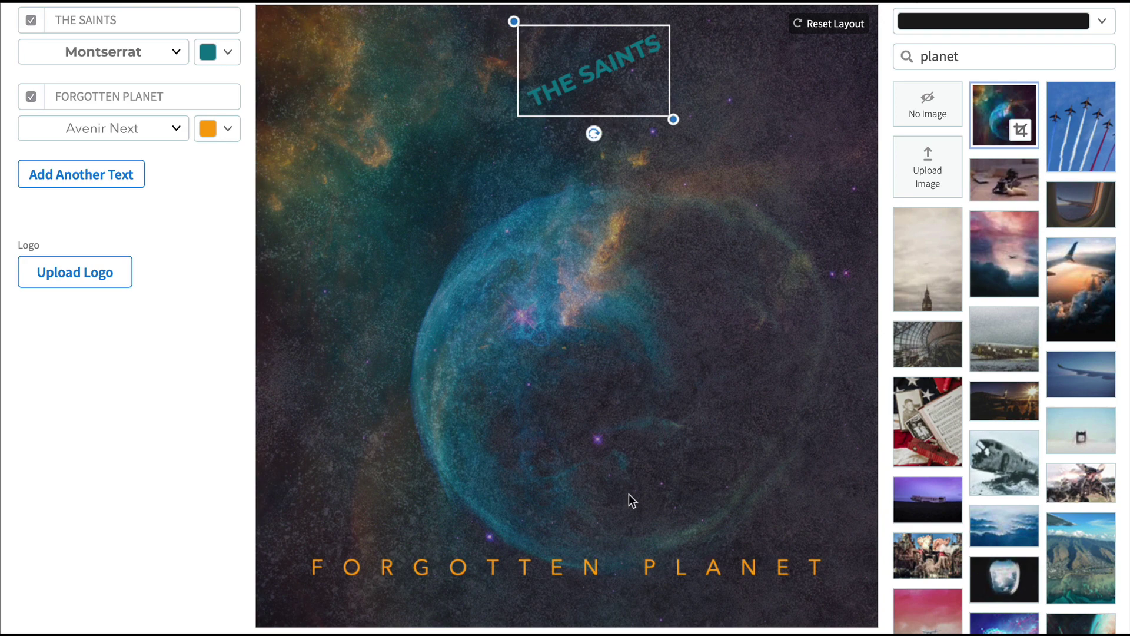
{"action": "left_click_drag", "start_coordinate": [596, 565], "coordinate": [596, 130]}
{"action": "left_click_drag", "start_coordinate": [318, 113], "coordinate": [567, 118]}
{"action": "left_click_drag", "start_coordinate": [651, 126], "coordinate": [570, 134]}
{"action": "left_click_drag", "start_coordinate": [594, 74], "coordinate": [606, 356]}
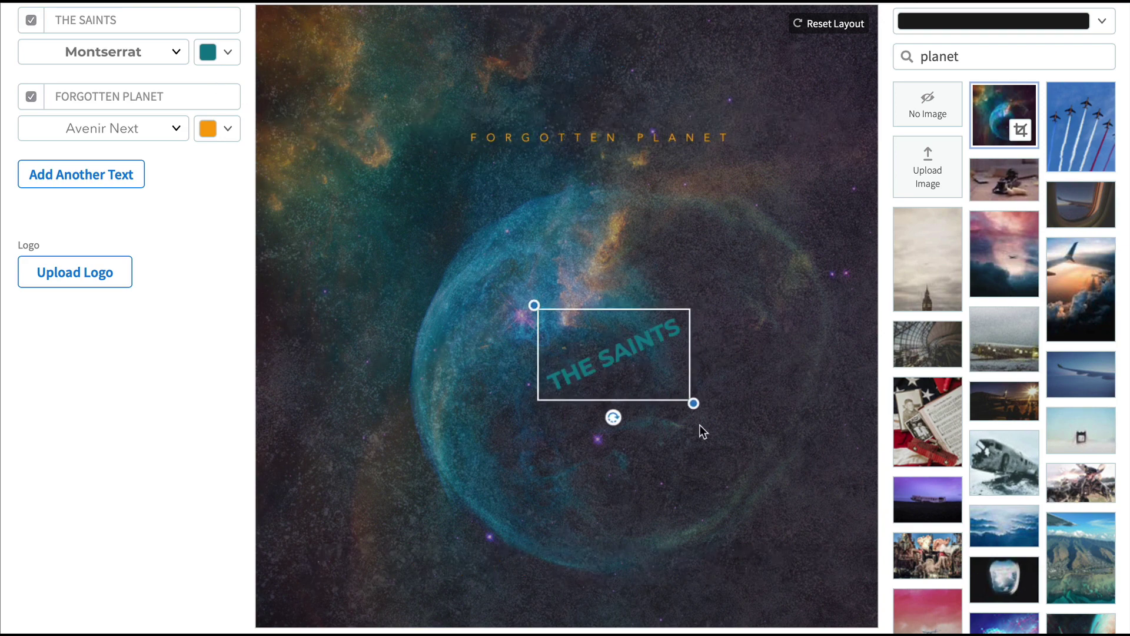
{"action": "left_click", "coordinate": [552, 129]}
{"action": "left_click_drag", "start_coordinate": [460, 119], "coordinate": [391, 114]}
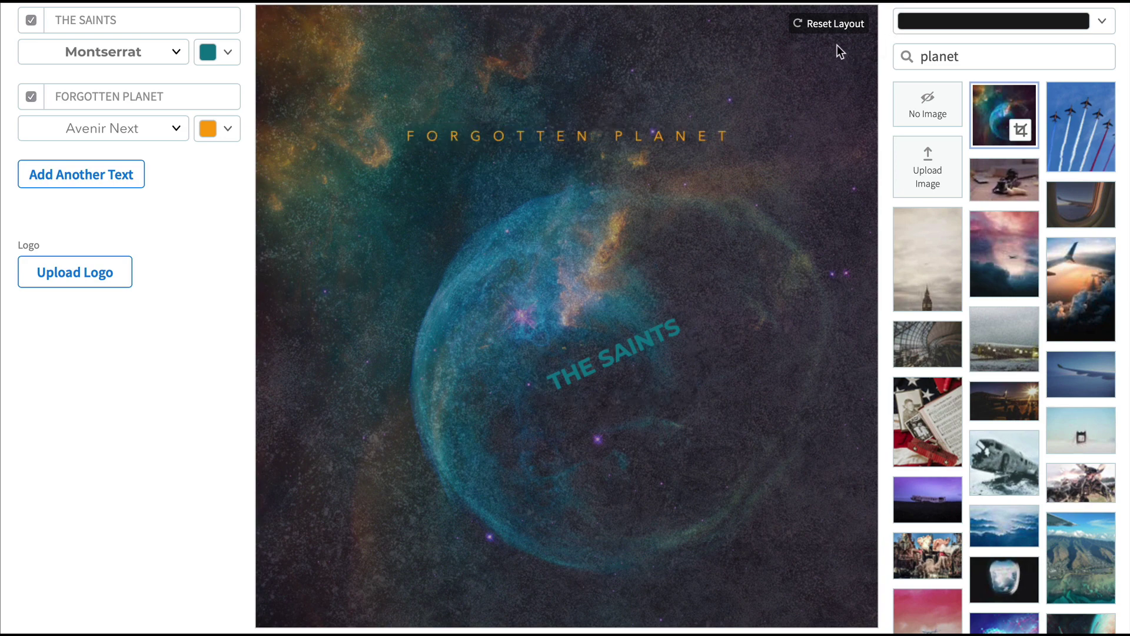
{"action": "left_click", "coordinate": [836, 28]}
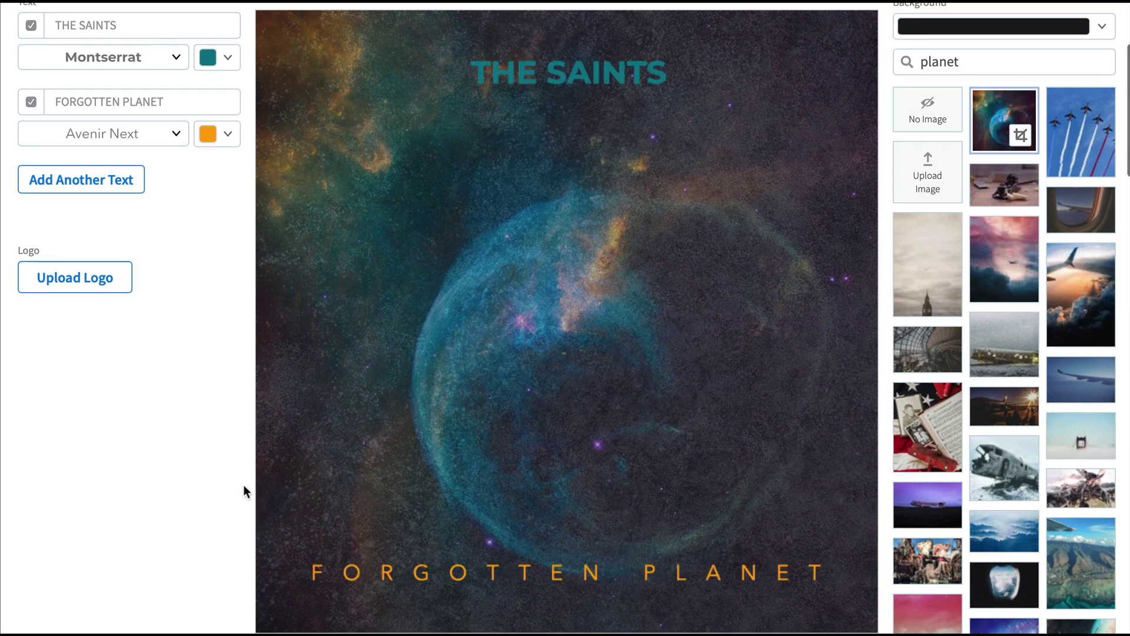